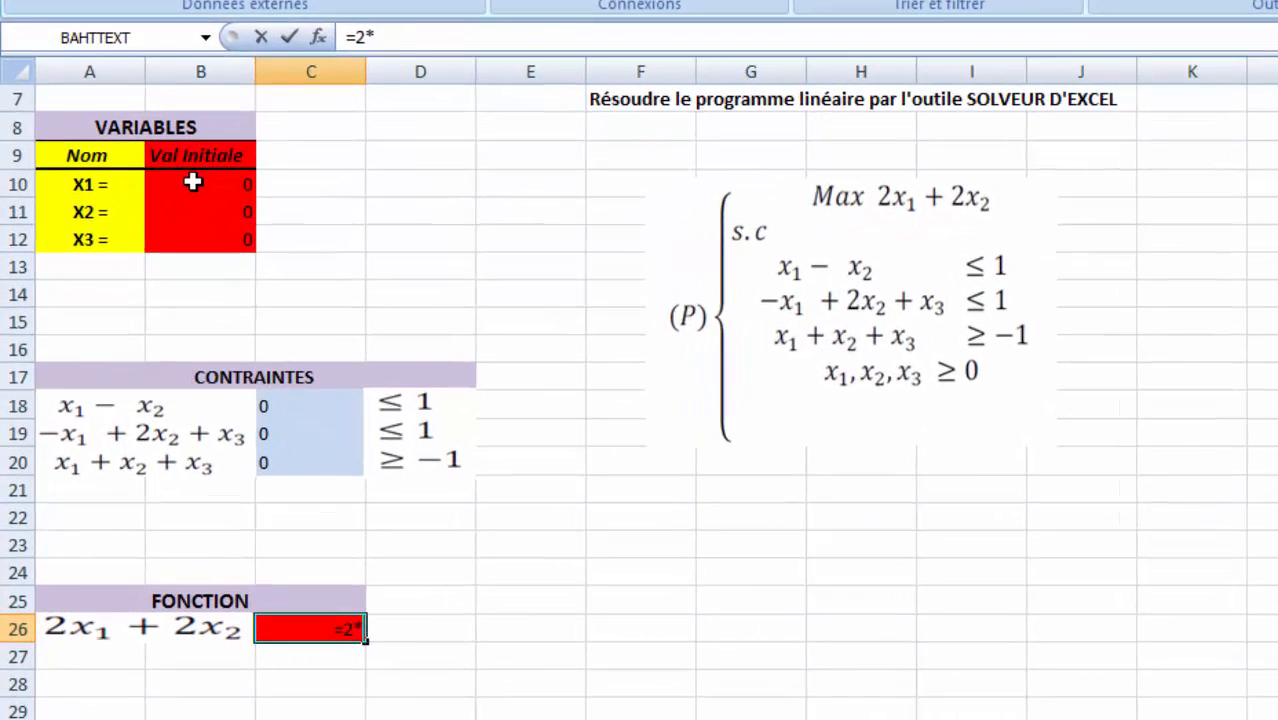
Step: Complete the objective function formula in cell C26 as =2*B10+2*B11
left_click(155, 286)
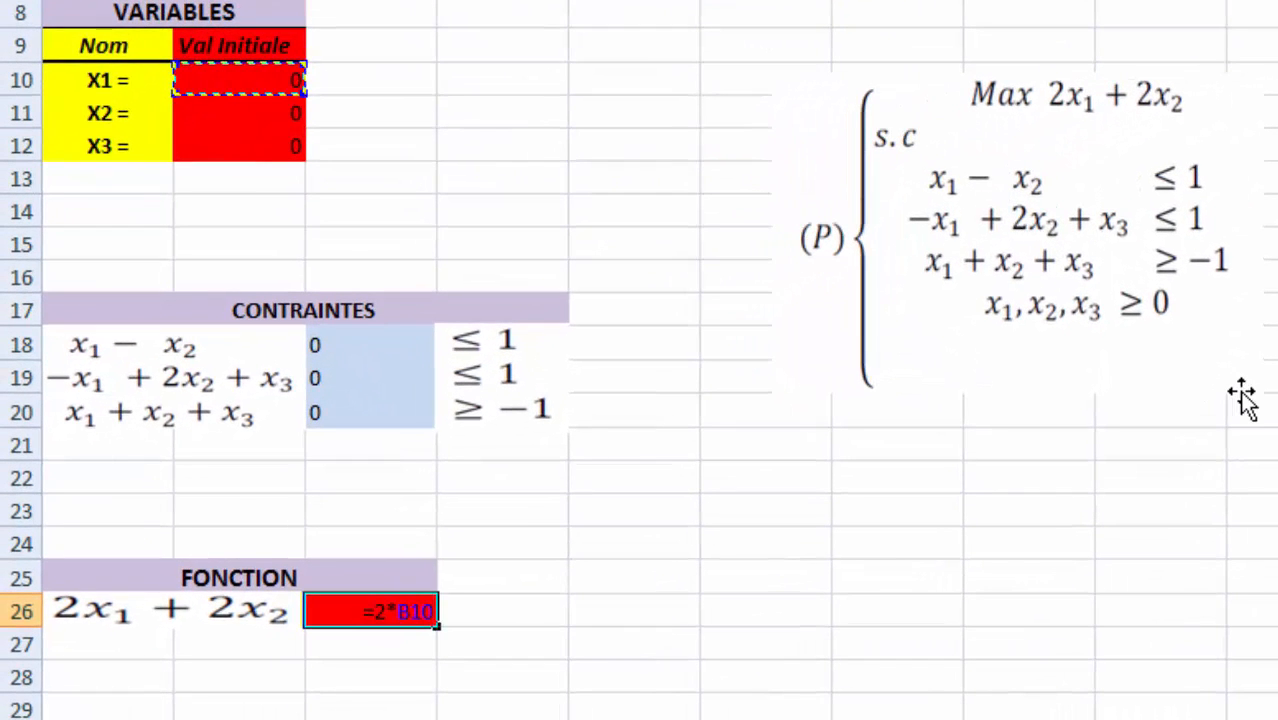
type("+")
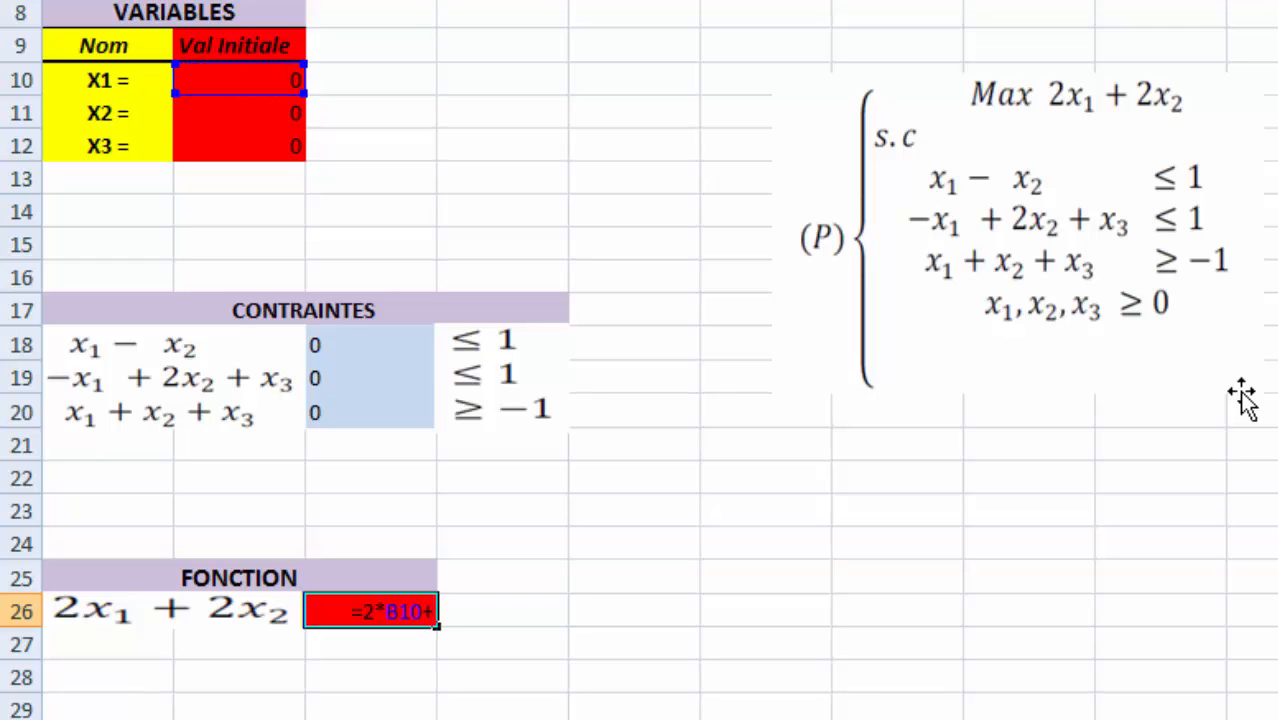
type("2*")
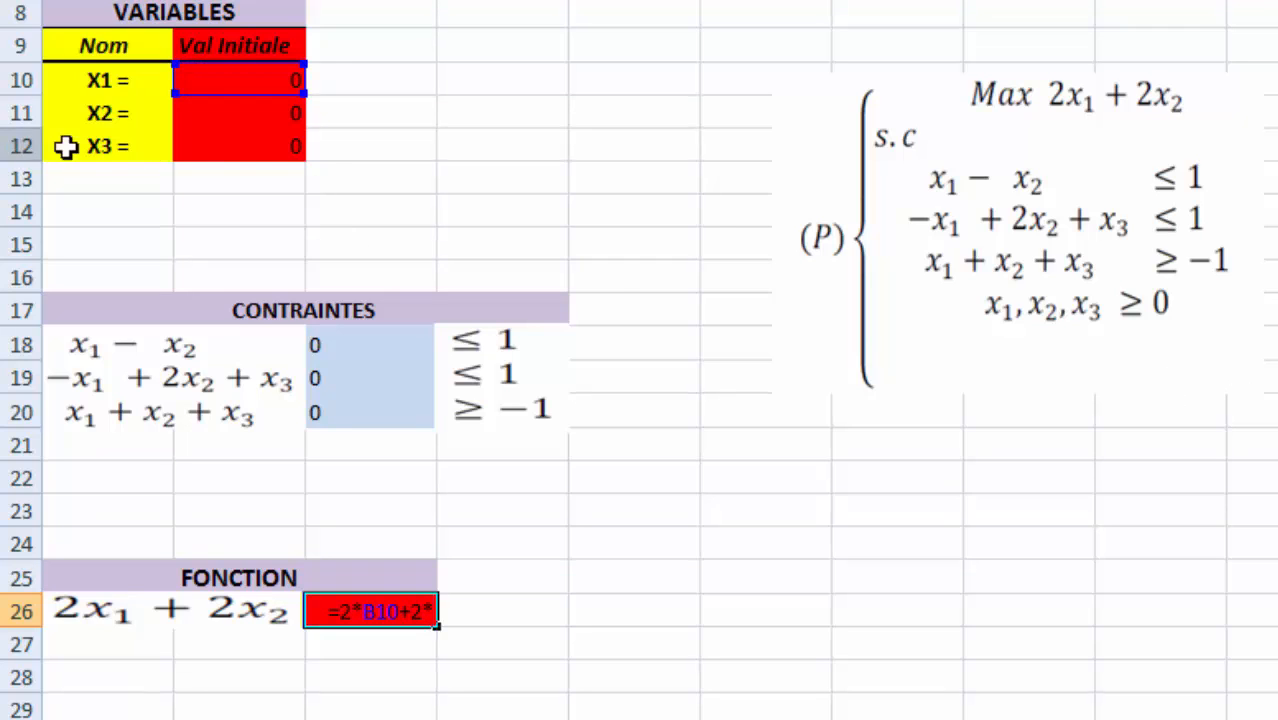
left_click(251, 119)
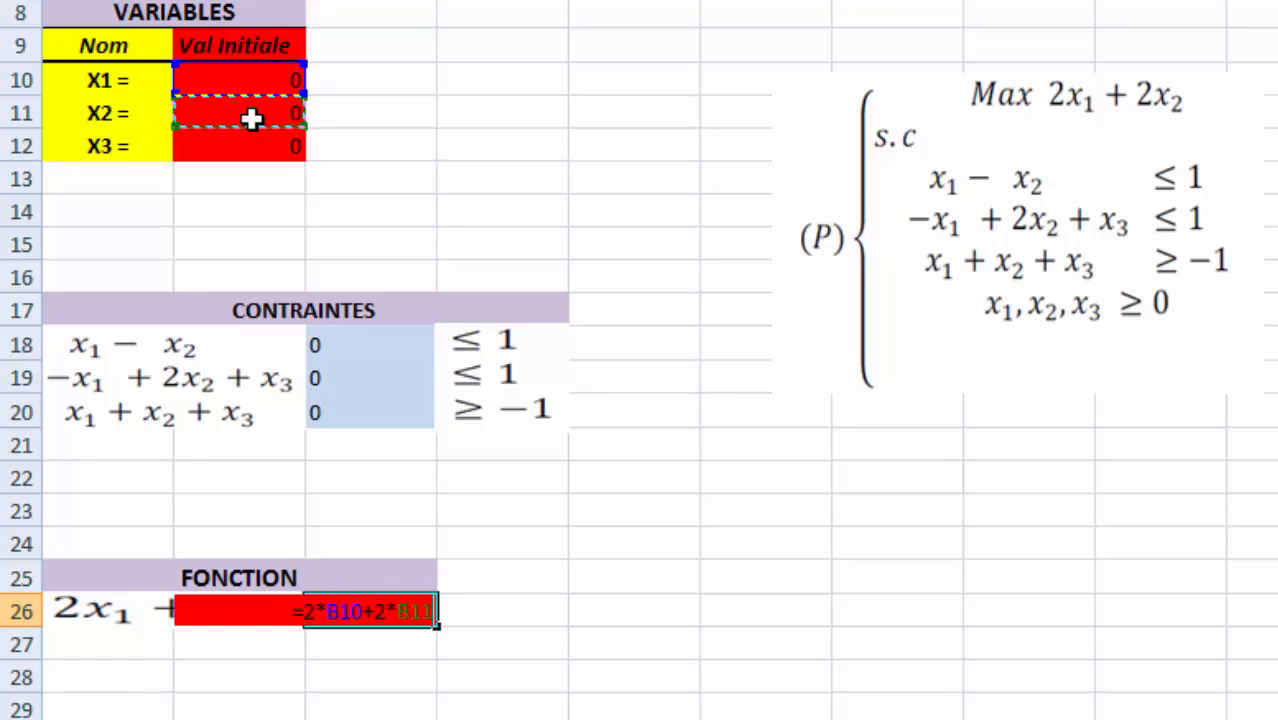
key("Return")
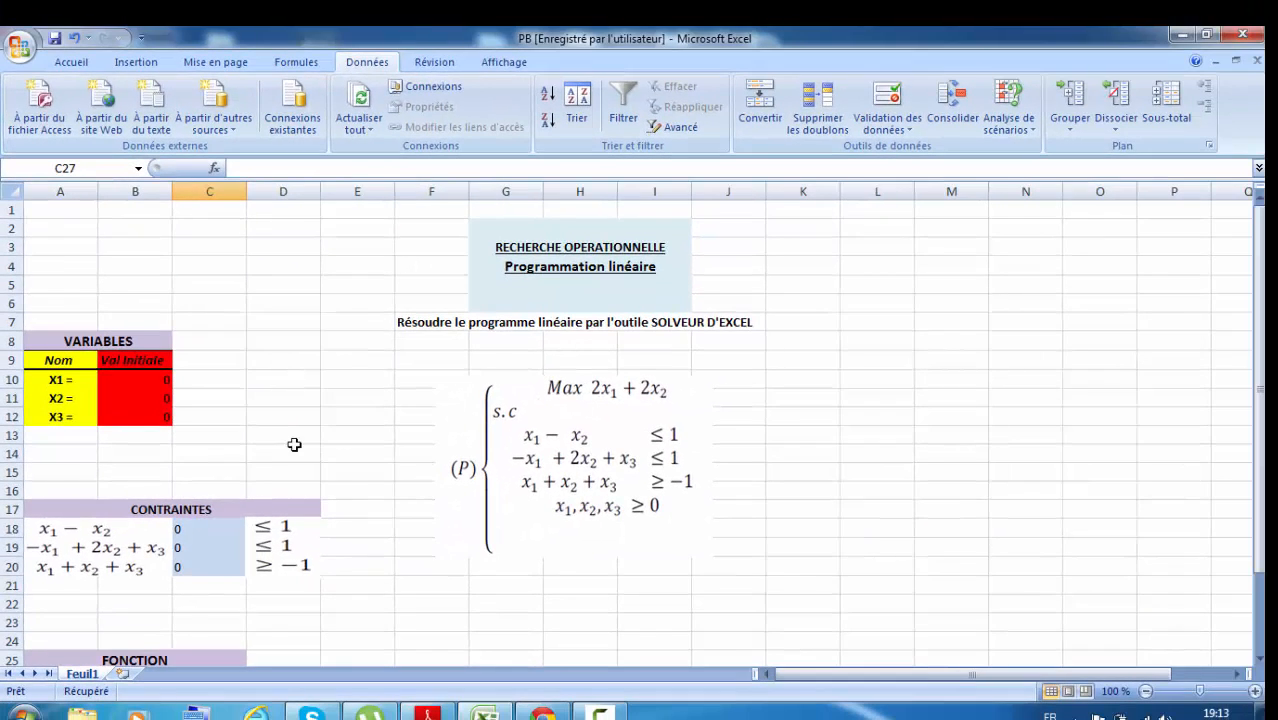
scroll(294, 444, "down", 2)
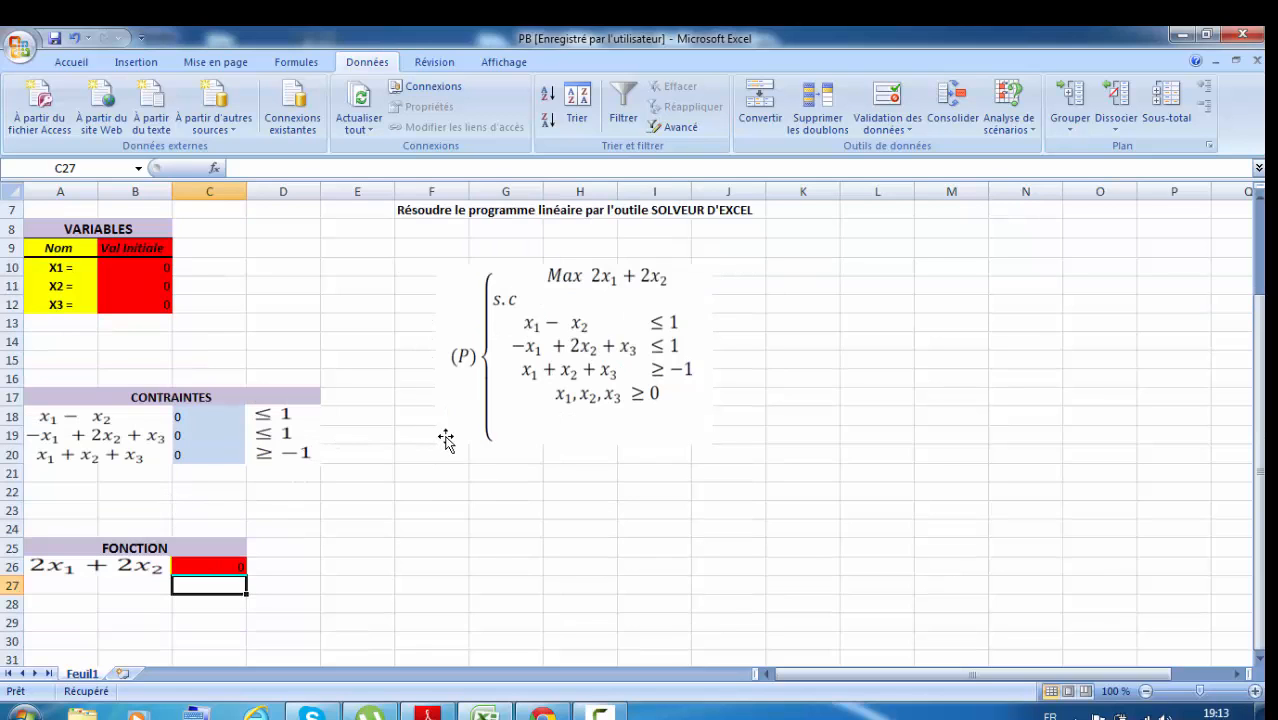
scroll(632, 400, "up", 2)
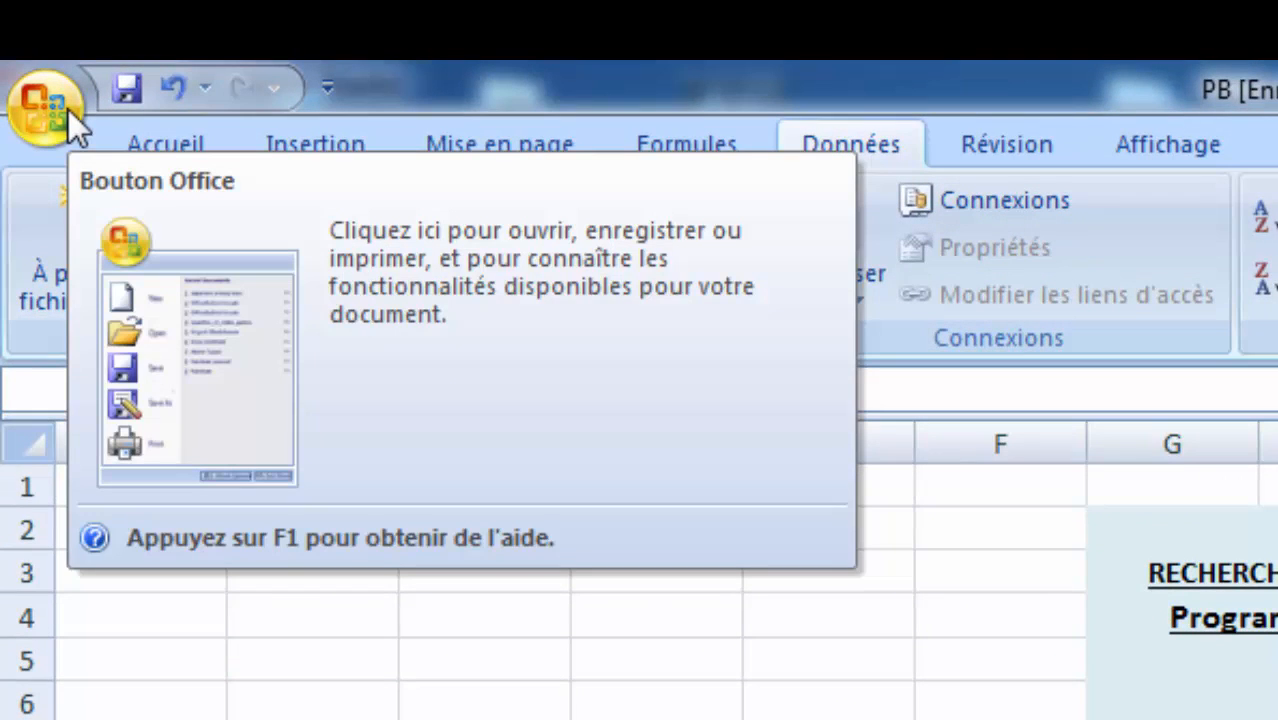
Step: Enable the Complément Solver add-in through the Excel add-ins options and accept its installation
left_click(68, 109)
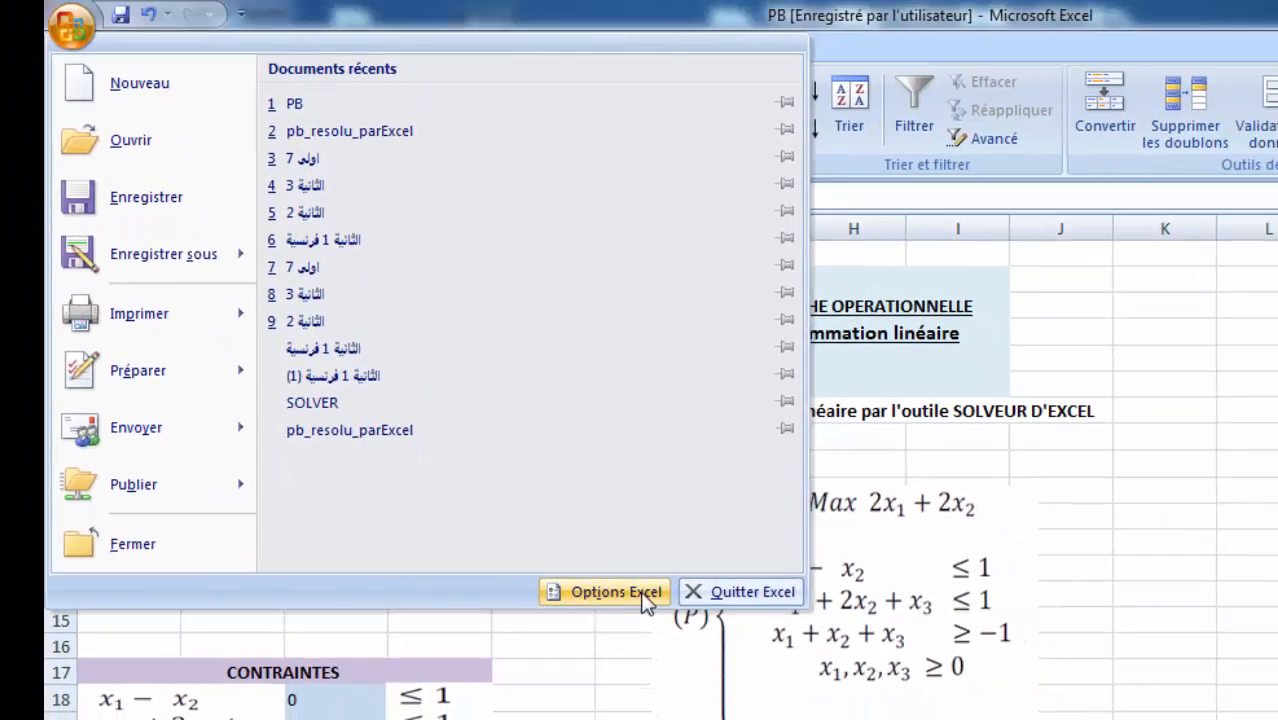
left_click(762, 585)
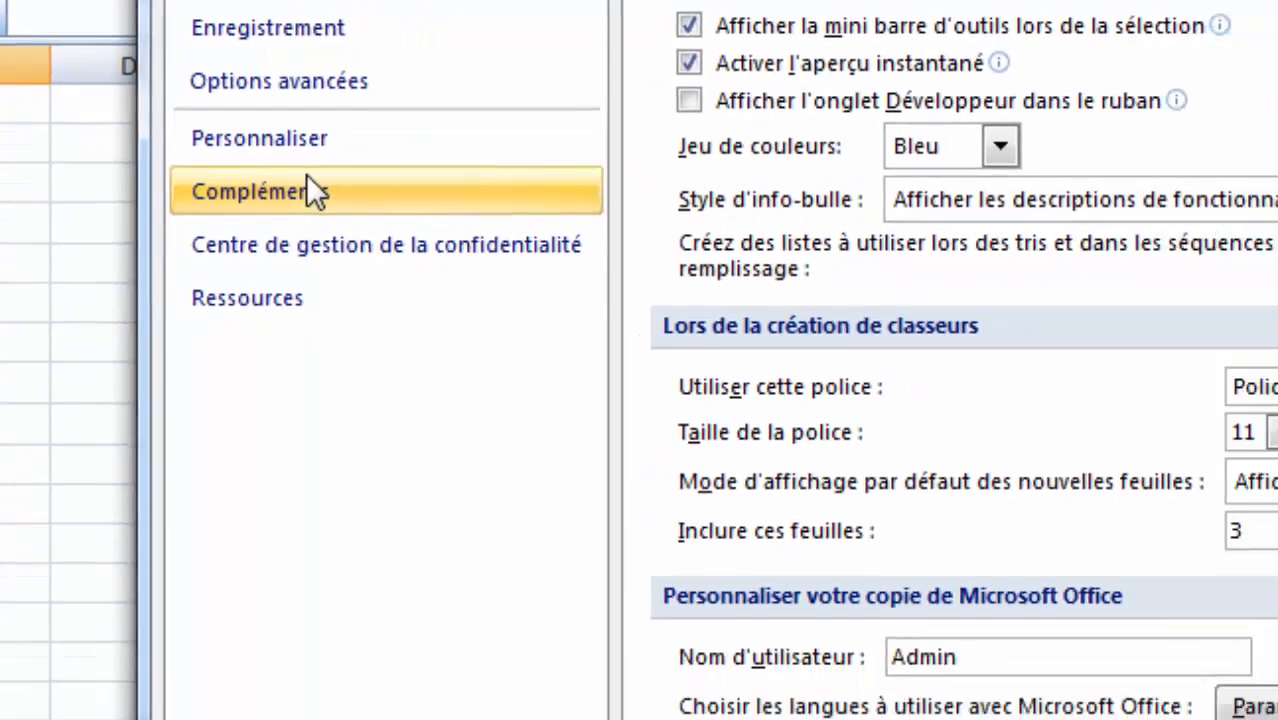
left_click(396, 242)
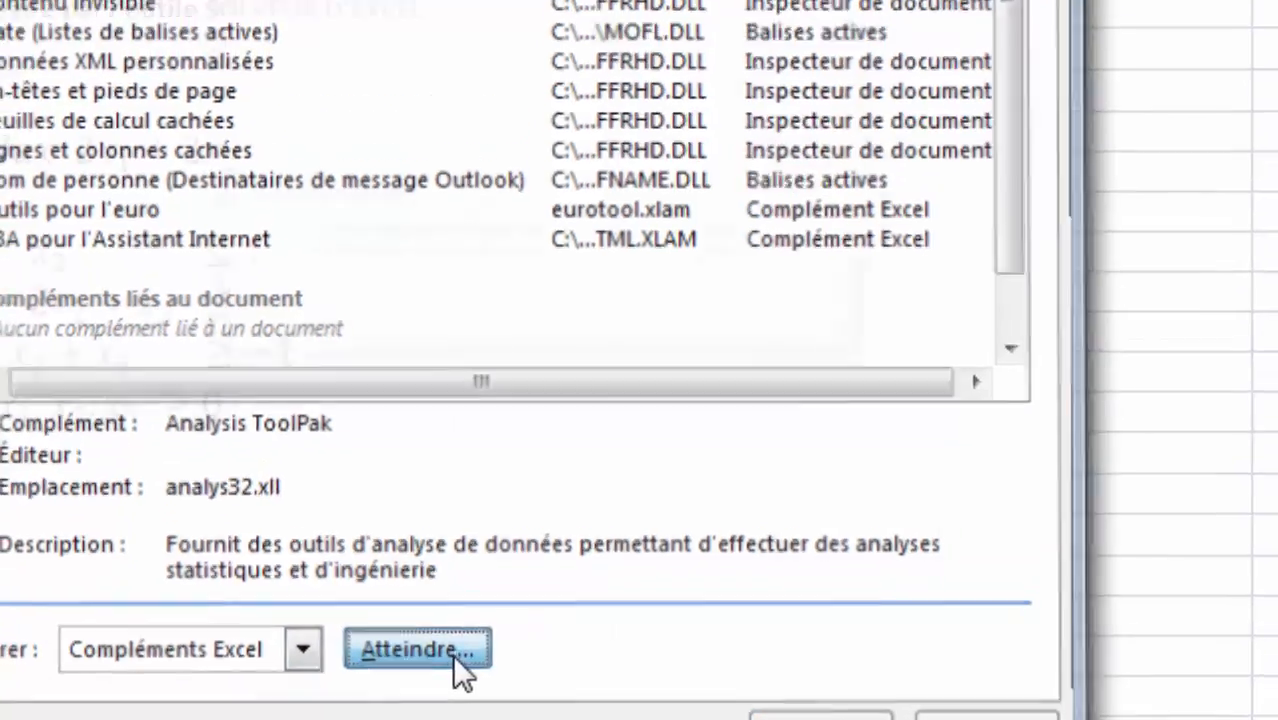
left_click(443, 596)
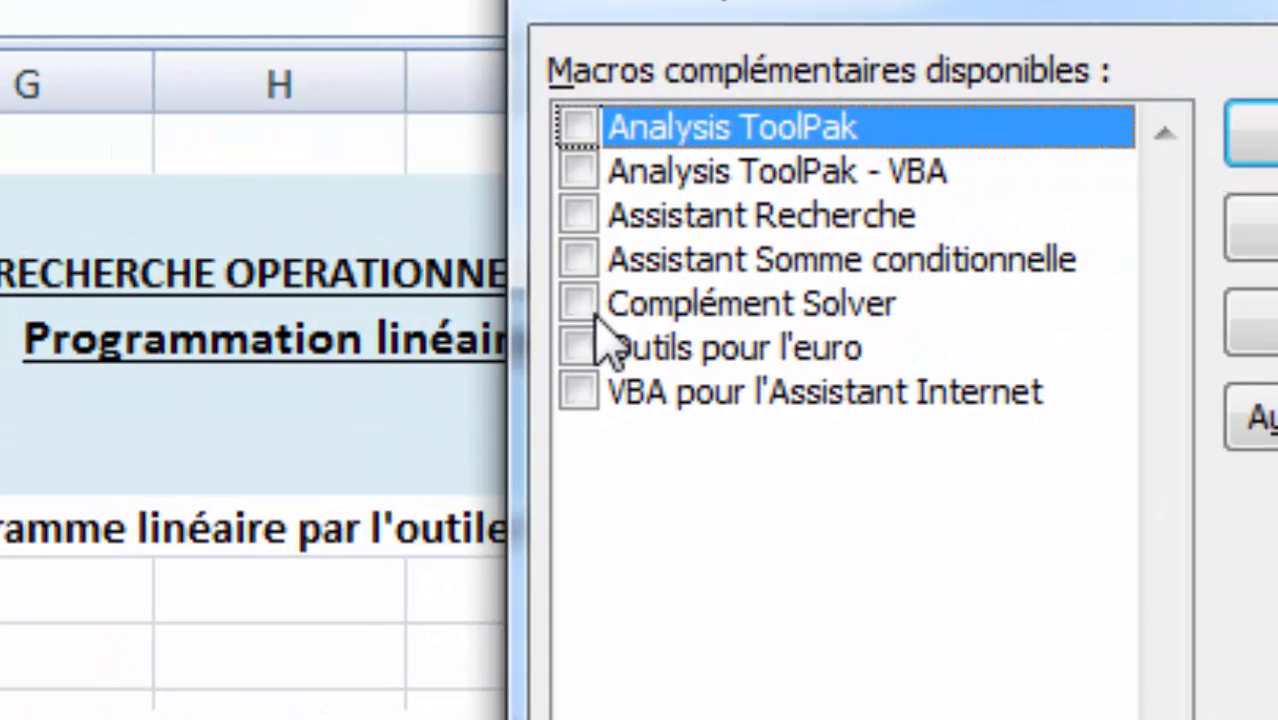
left_click(578, 303)
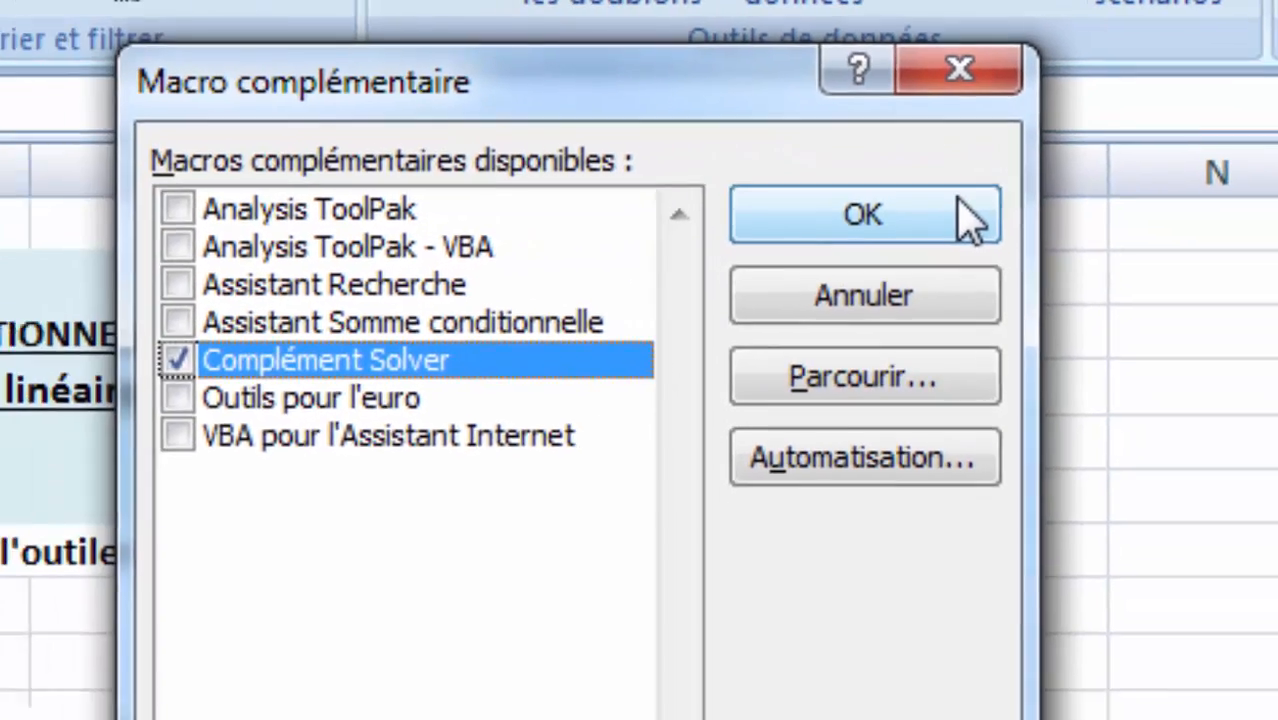
left_click(906, 238)
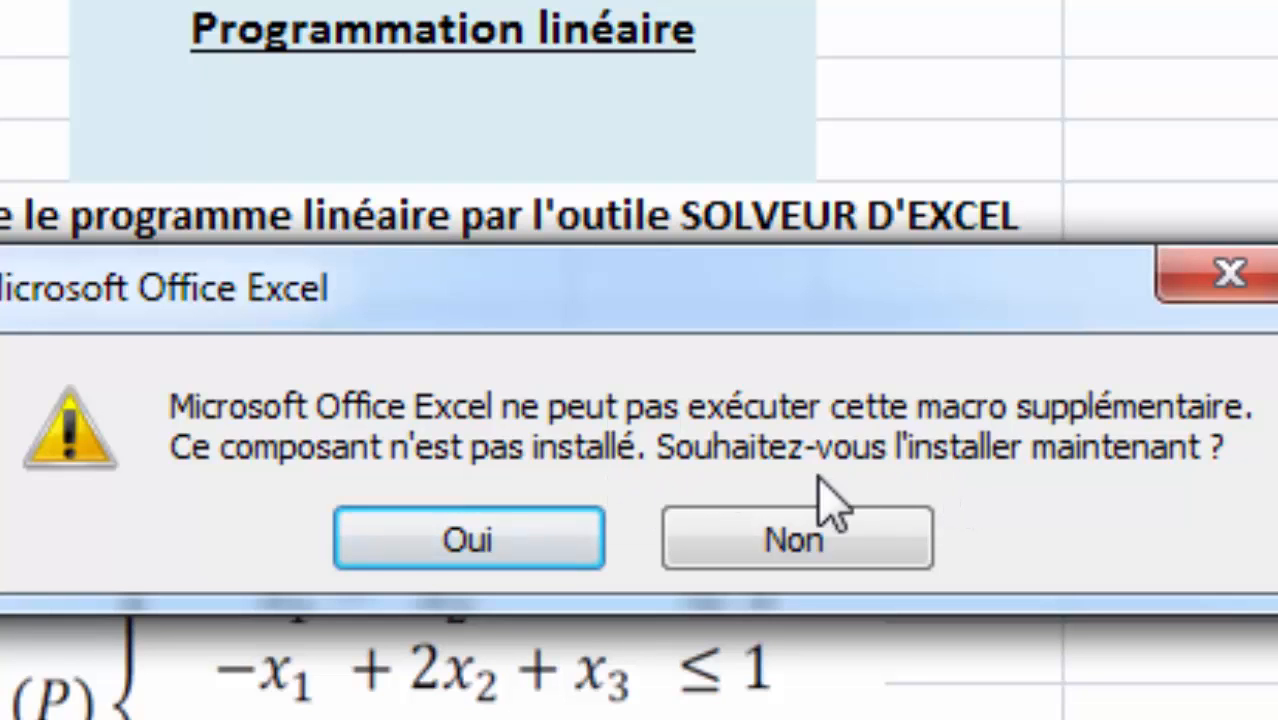
left_click(424, 533)
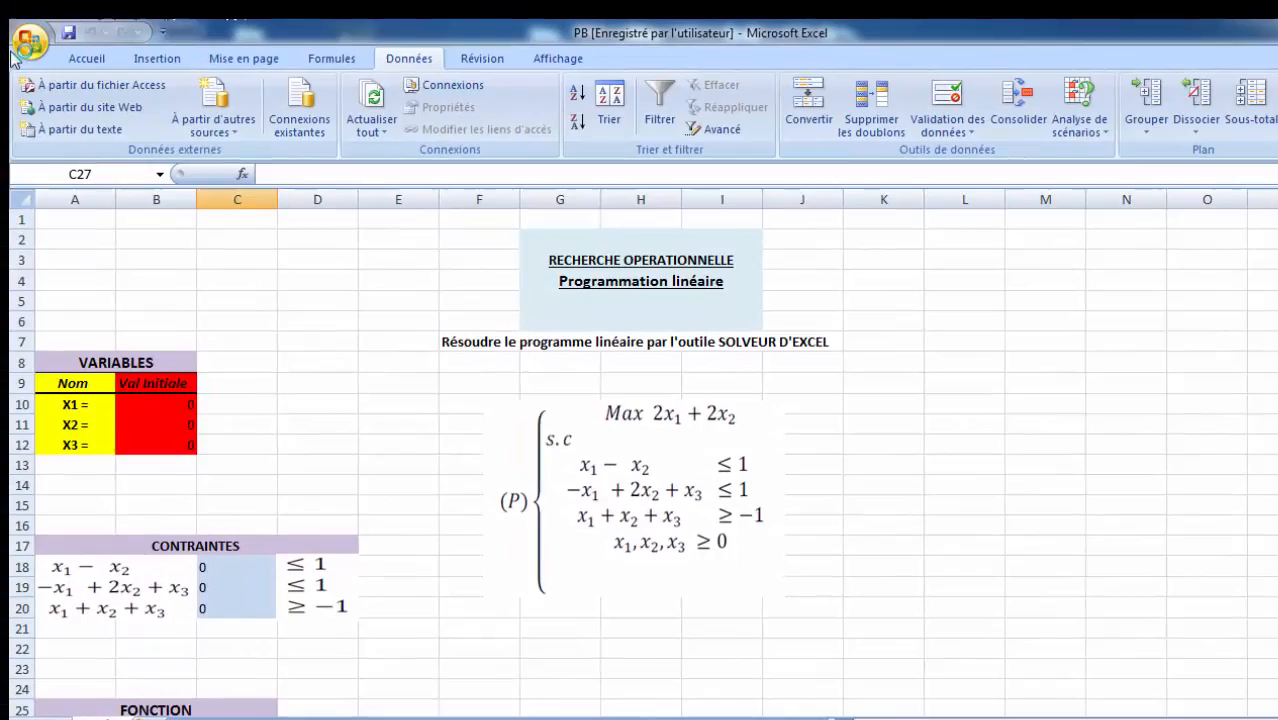
Step: Open the Solver and set it to maximize the objective function in target cell C26
left_click(22, 40)
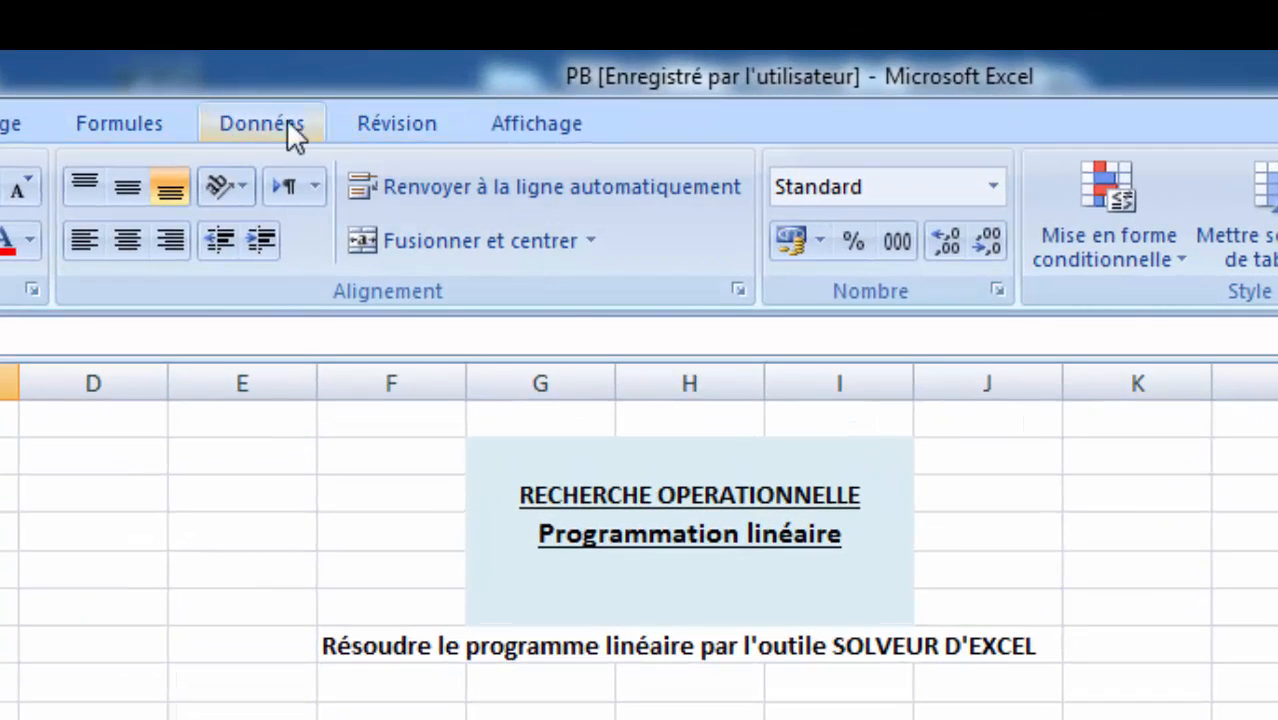
left_click(265, 121)
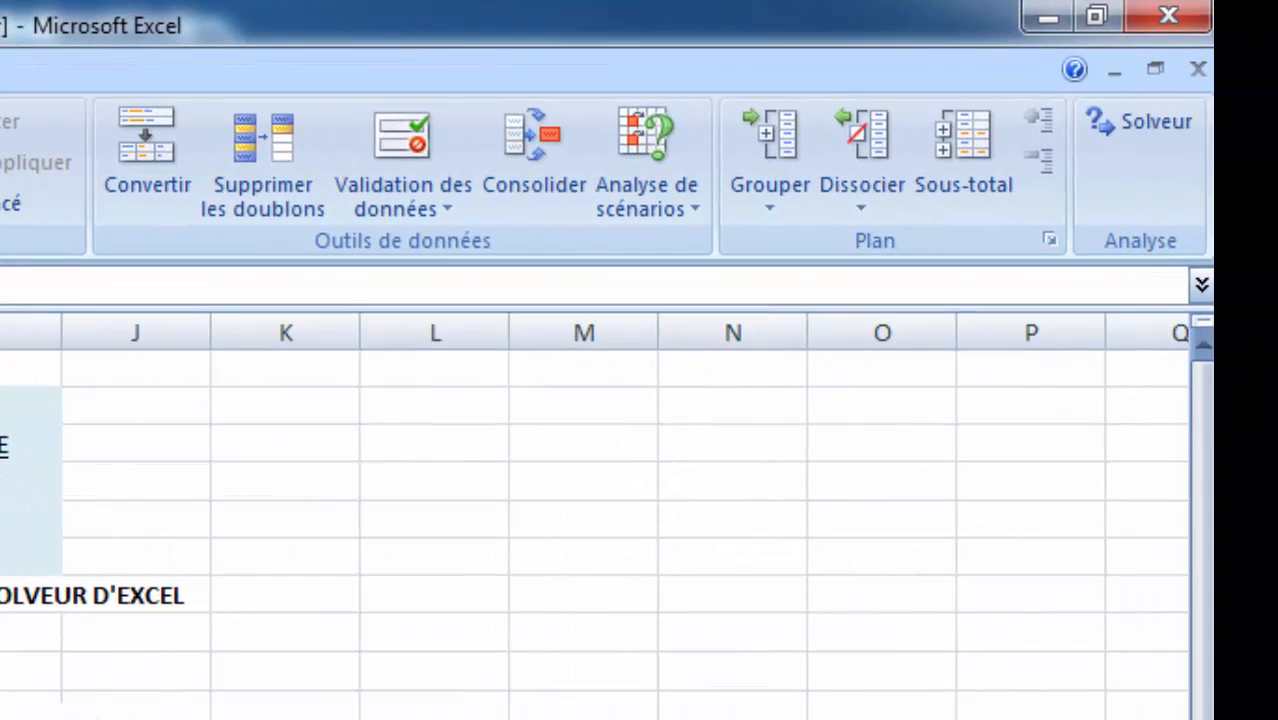
left_click(1161, 121)
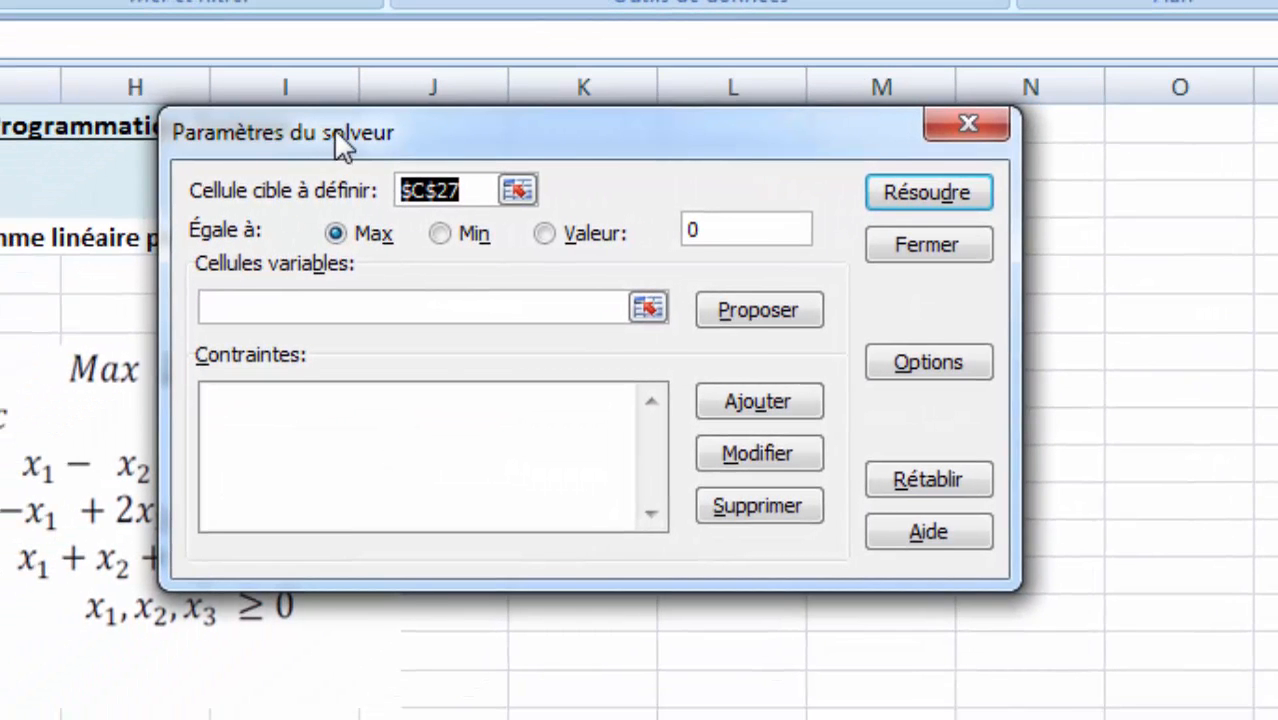
left_click_drag(340, 145, 611, 236)
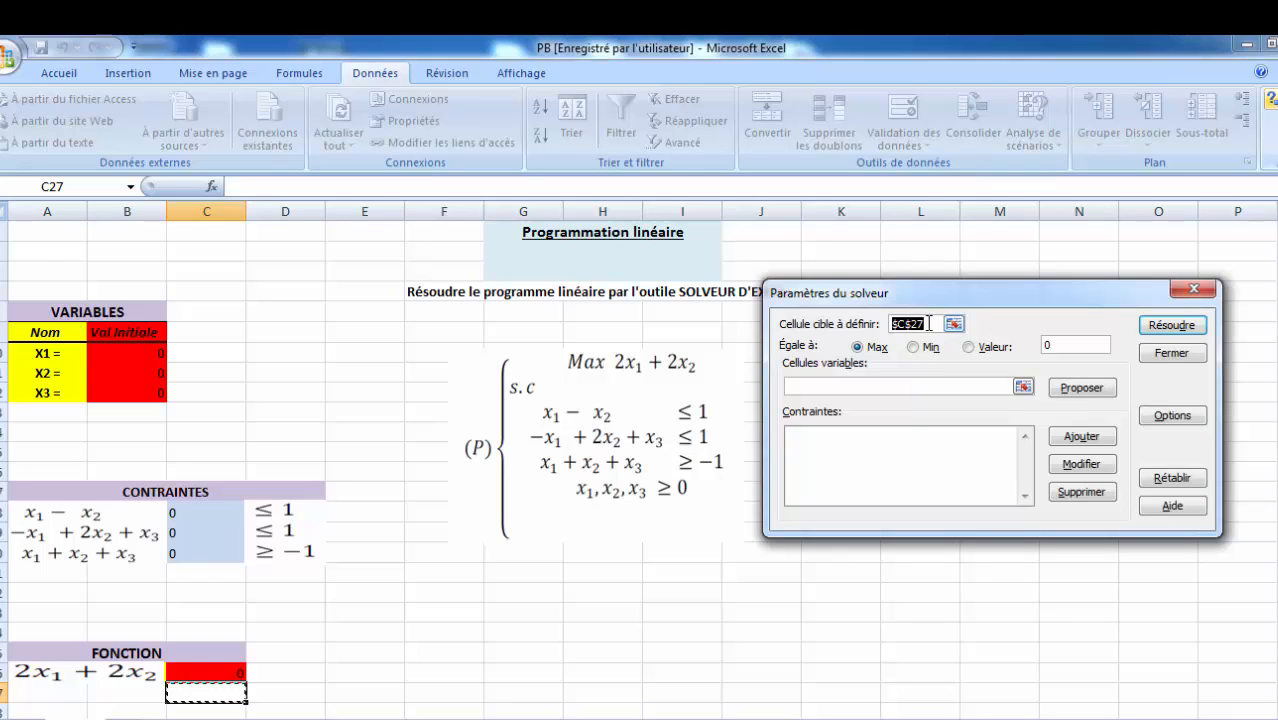
key("Delete")
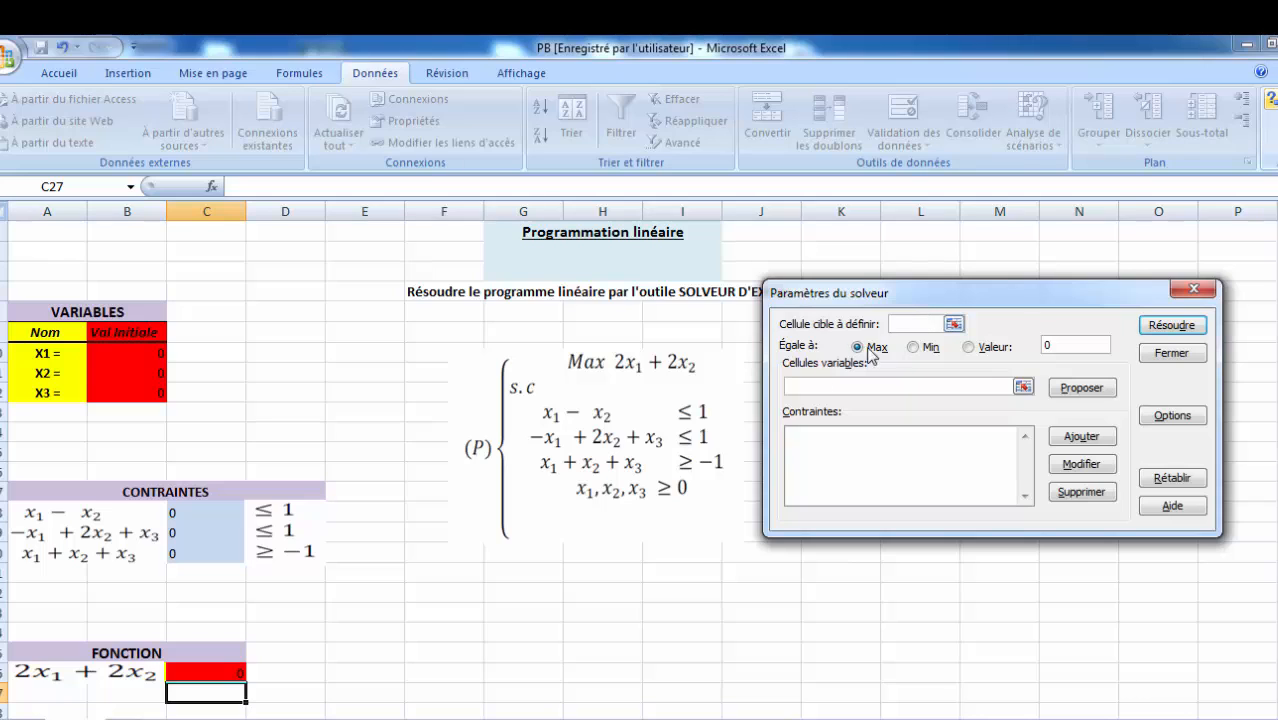
left_click(180, 670)
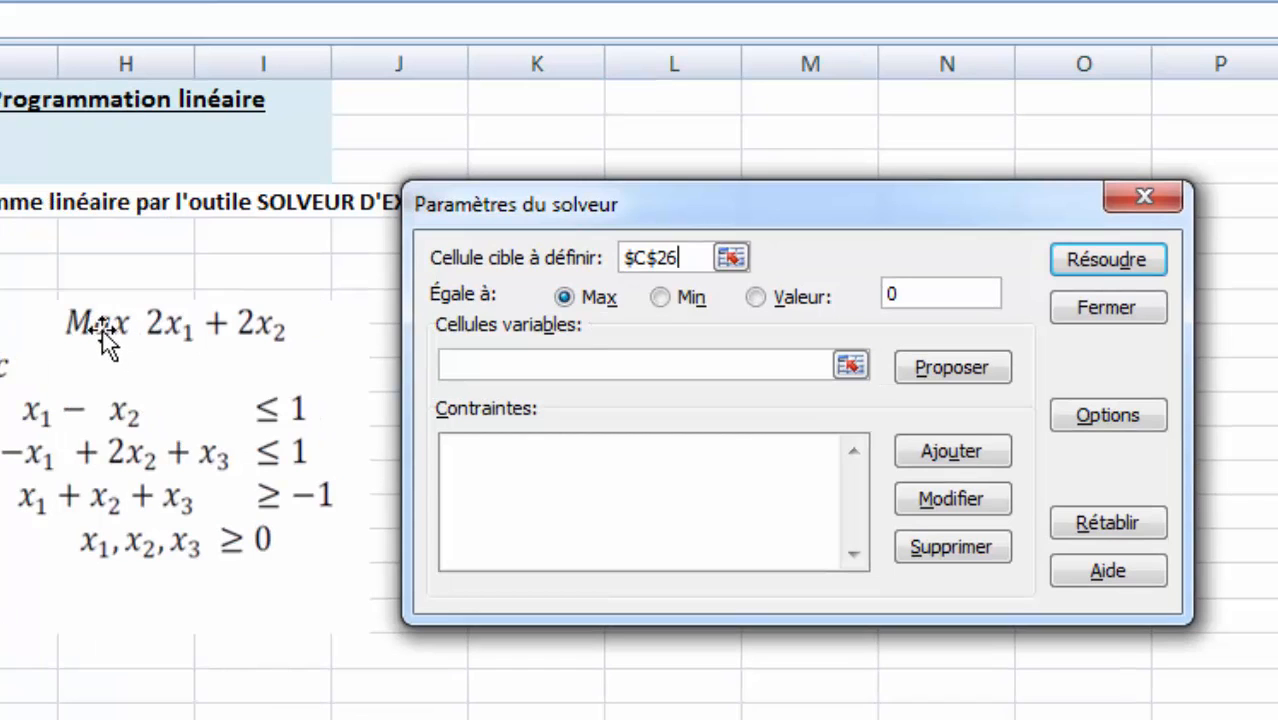
left_click(574, 304)
Step: Set the Solver's variable cells to the initial values of X1 to X3, B10:B12
left_click(487, 368)
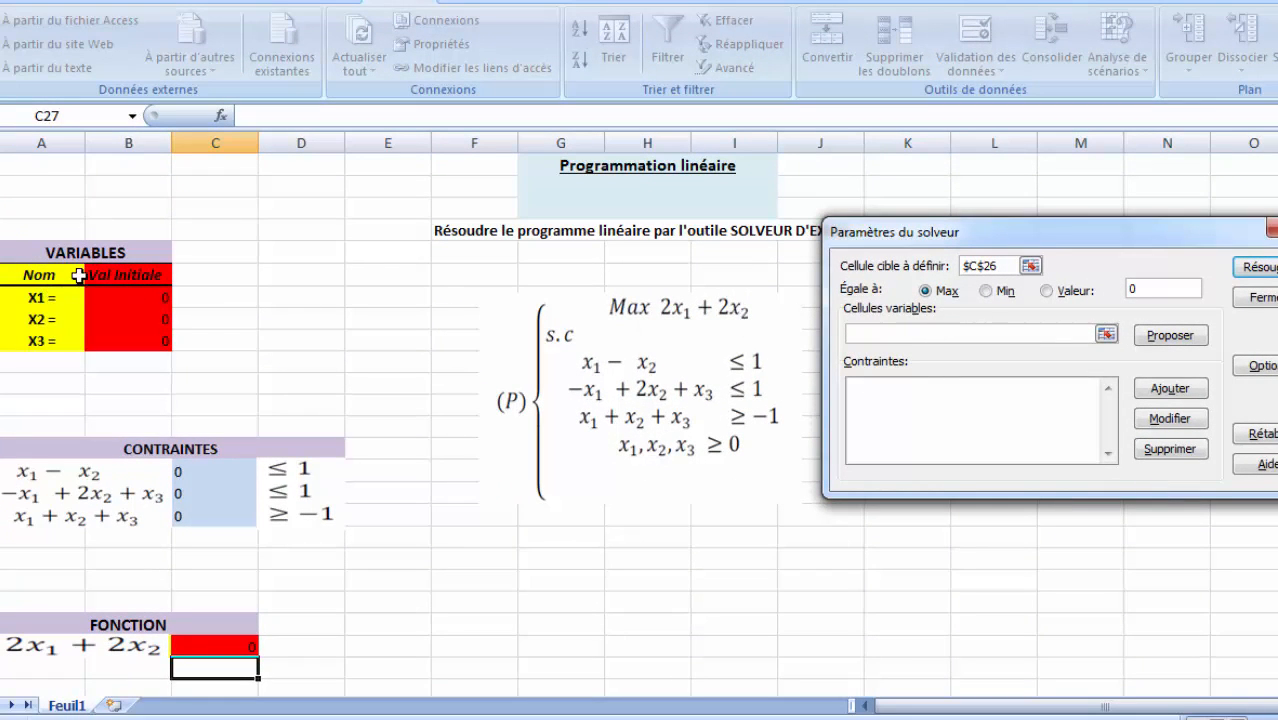
left_click_drag(94, 295, 129, 336)
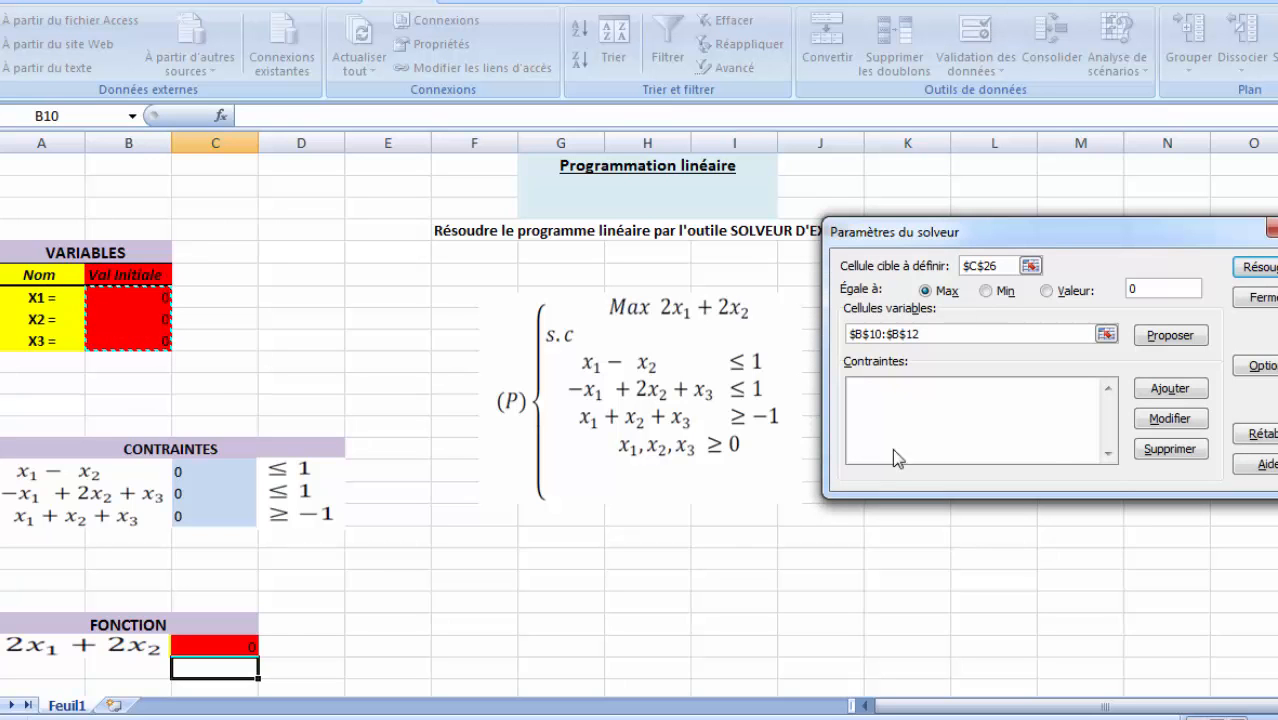
left_click(943, 420)
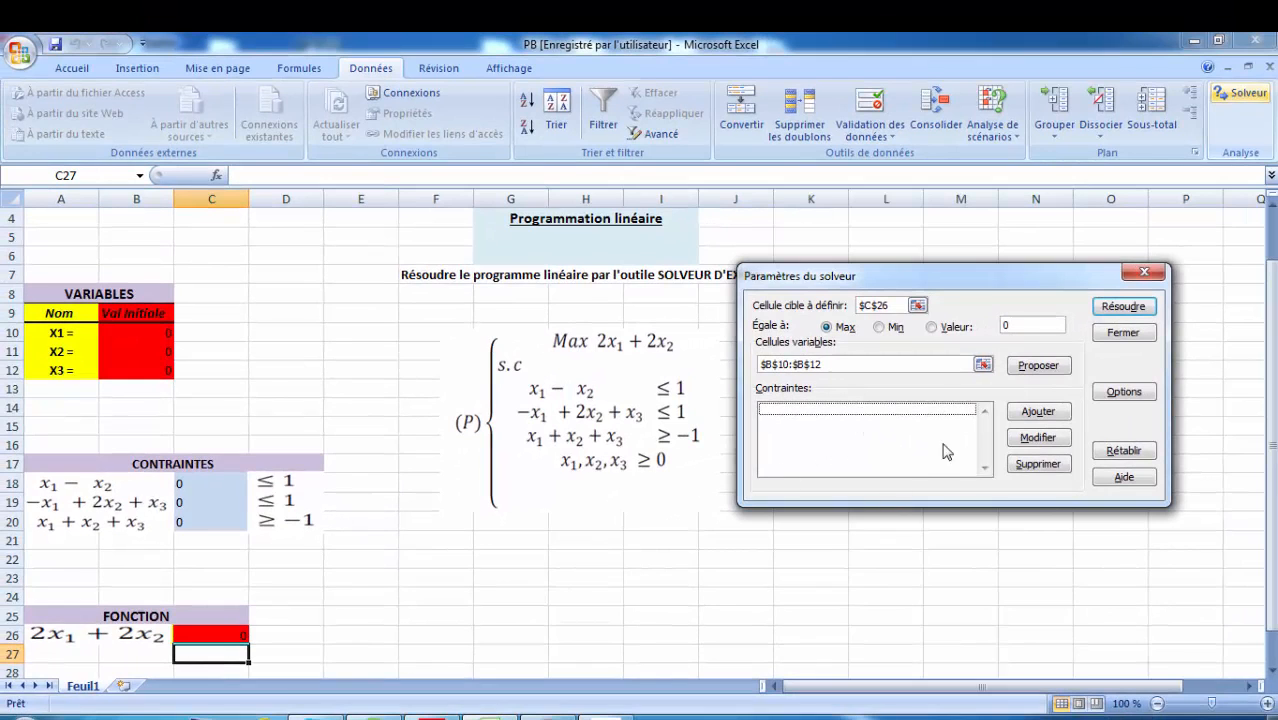
Step: Add the first Solver constraint, requiring cell C18 to be <= 1
left_click(1050, 416)
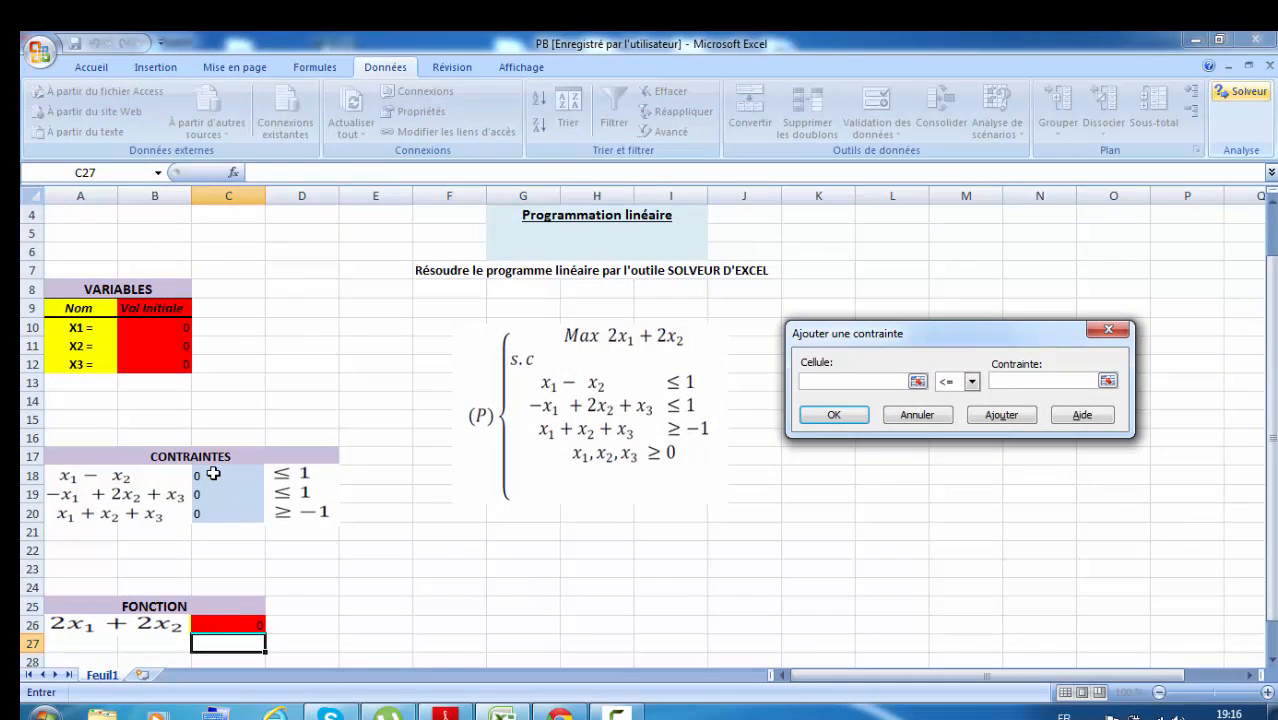
left_click(213, 474)
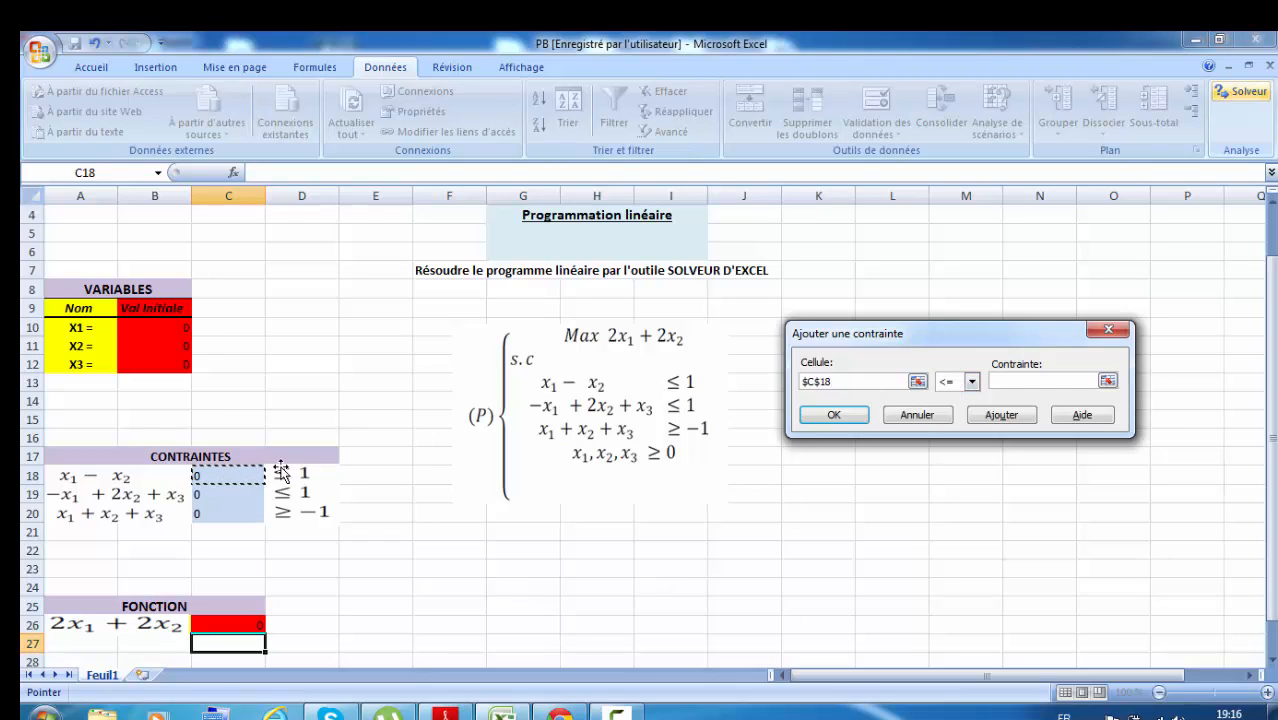
left_click(1064, 384)
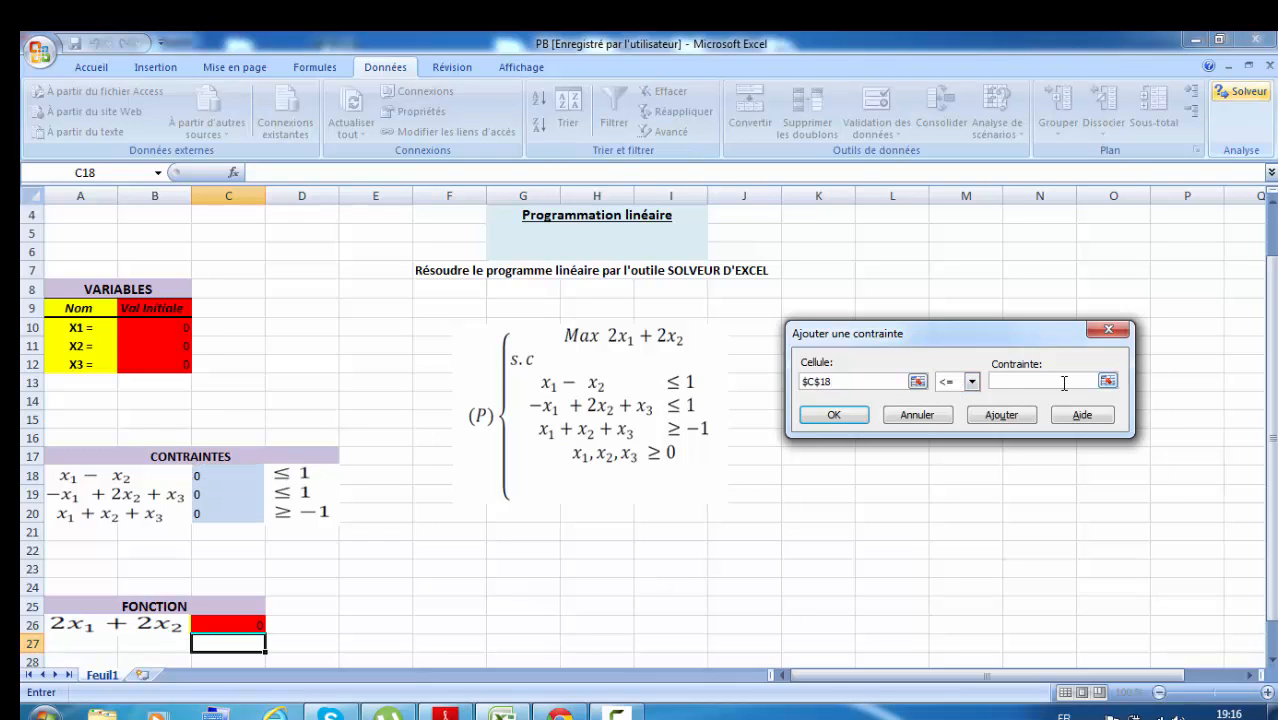
type("1")
left_click(1010, 415)
Step: Add the second Solver constraint, requiring cell C19 to be <= 1
left_click(210, 498)
left_click(1035, 381)
left_click(1001, 414)
Step: Add the third Solver constraint, requiring cell C20 to be >= -1
left_click(205, 512)
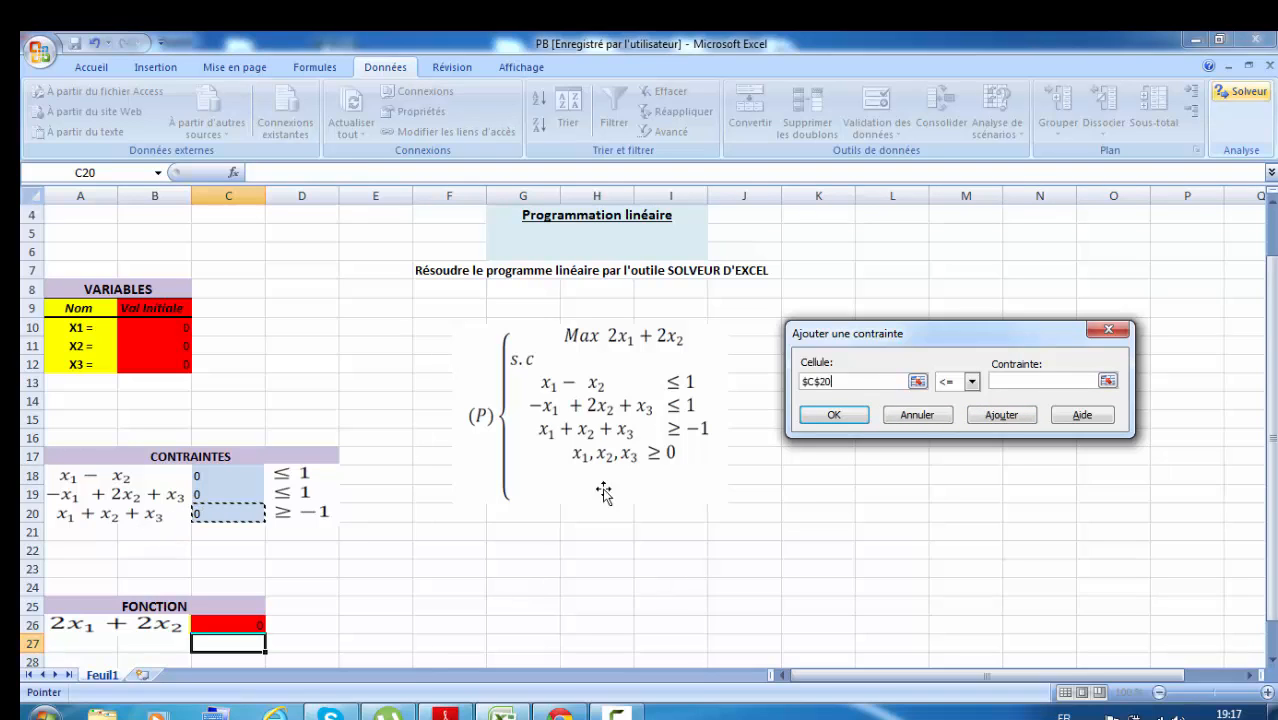
left_click(972, 382)
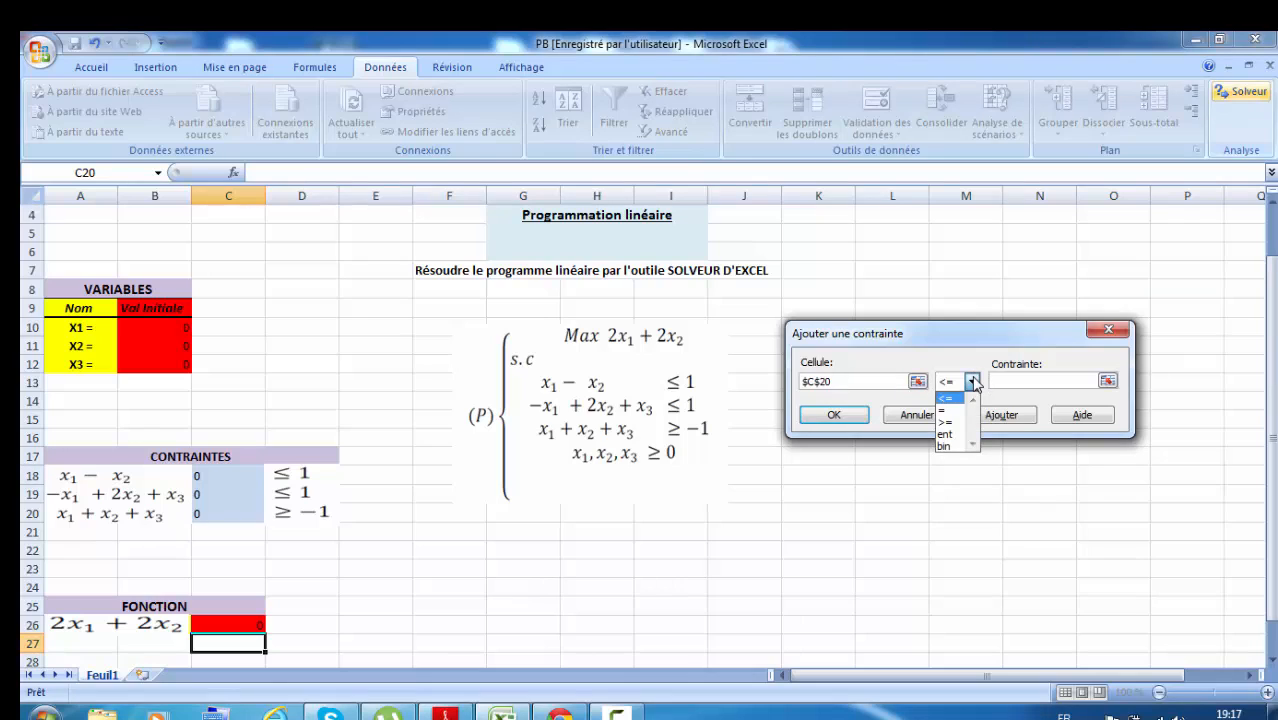
left_click(955, 422)
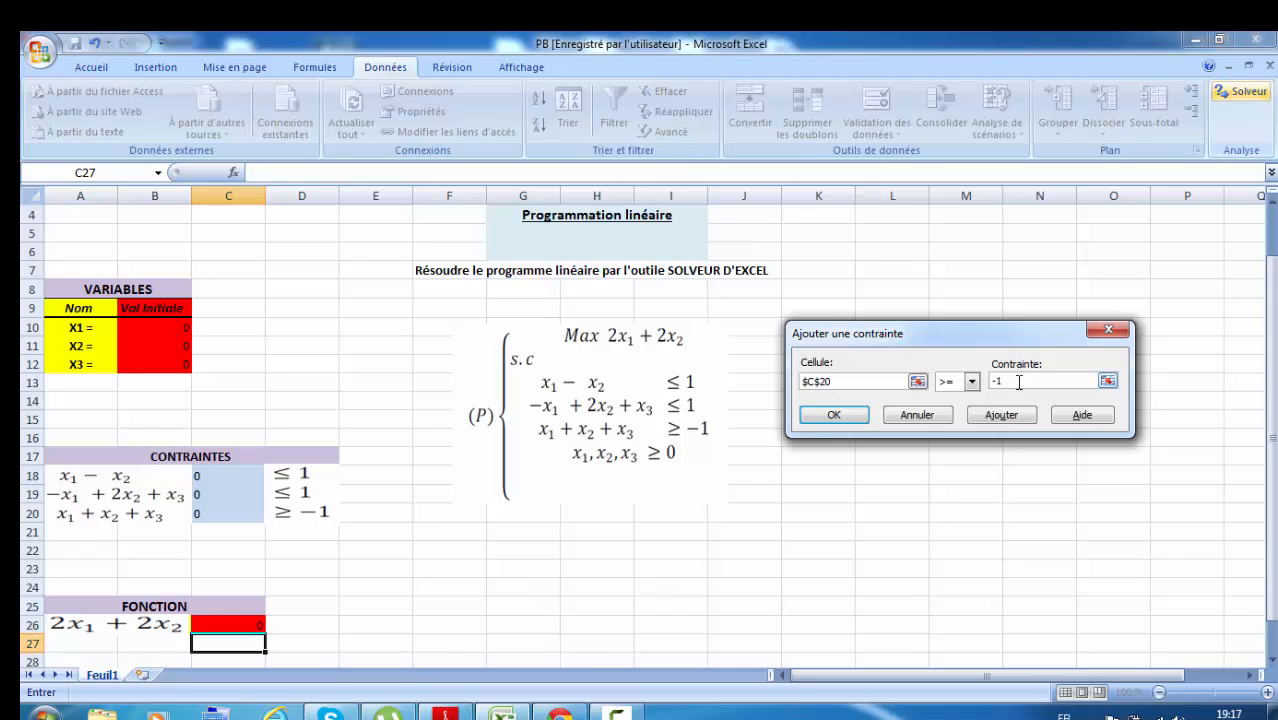
left_click(1001, 415)
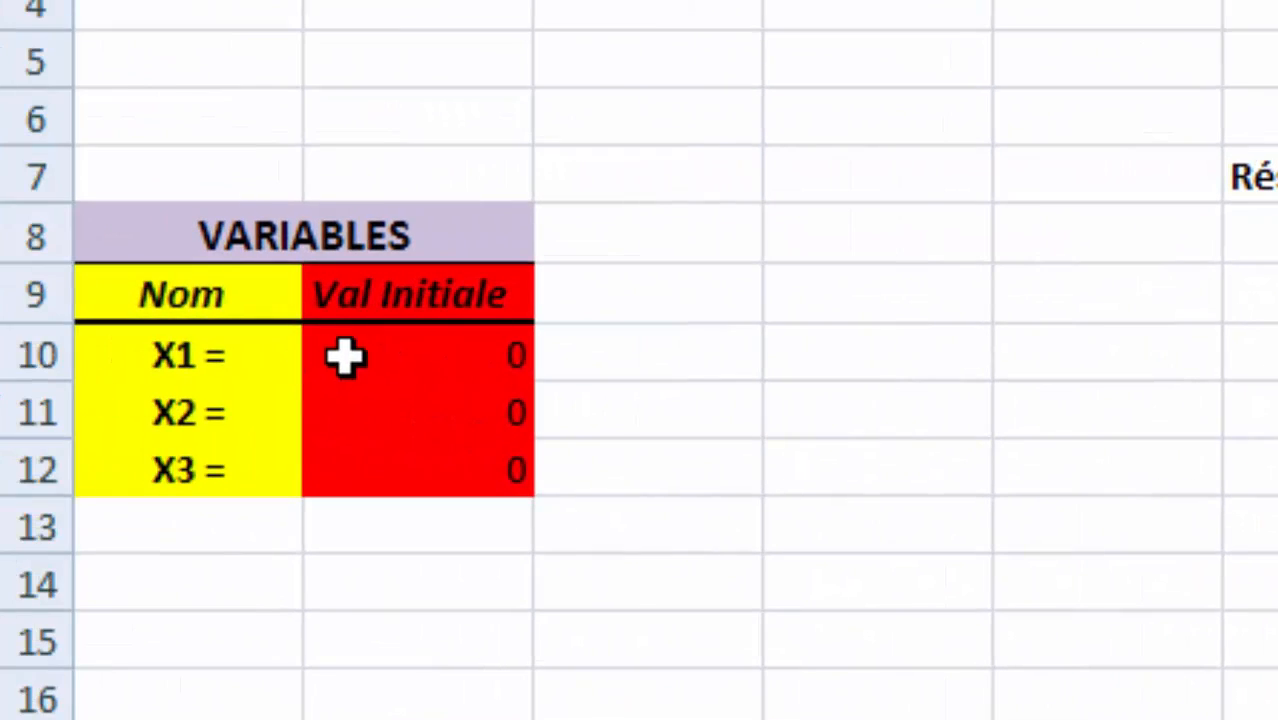
Step: Add the non-negativity constraint B10:B12 >= 0 and return to the Solver parameters
left_click_drag(347, 349, 400, 468)
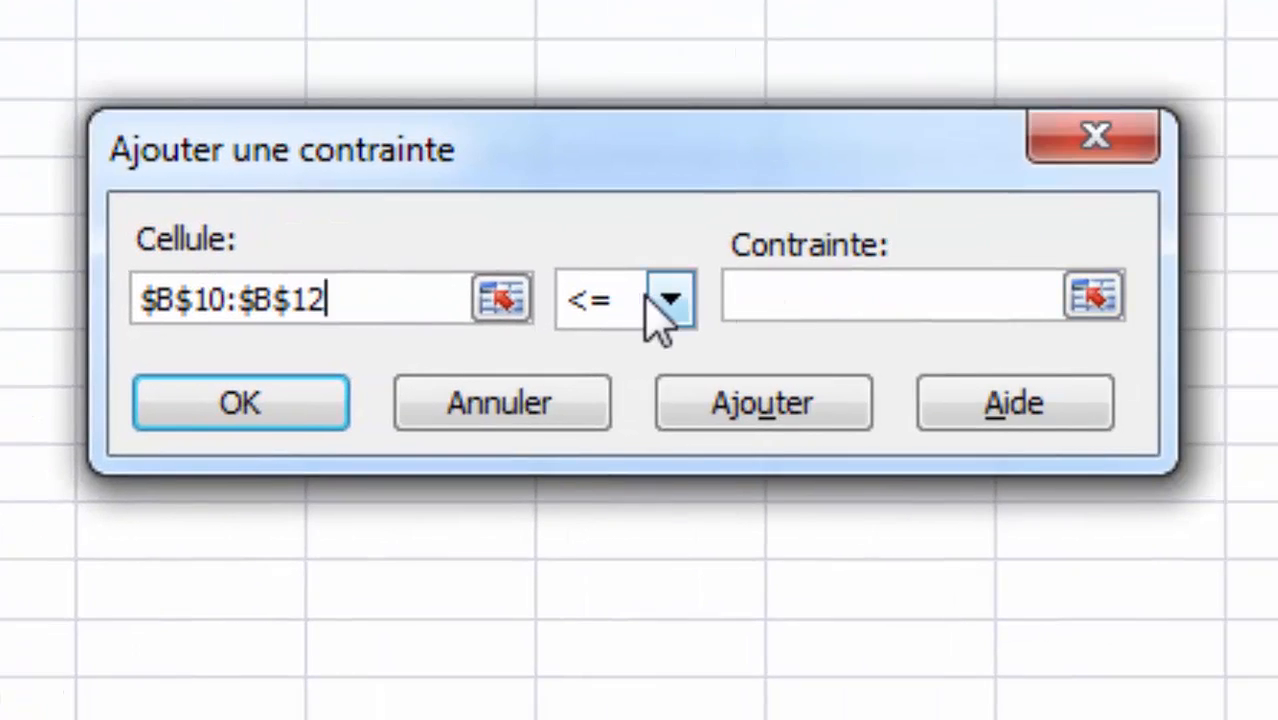
left_click(899, 321)
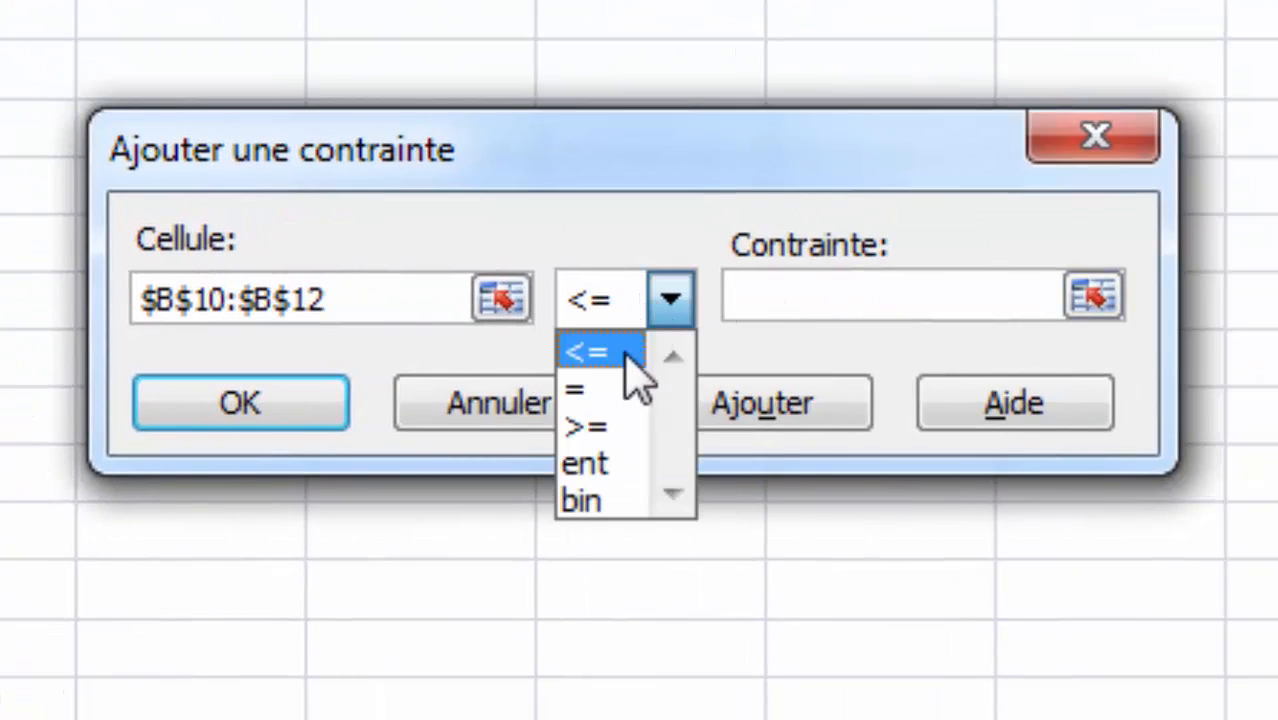
left_click(606, 426)
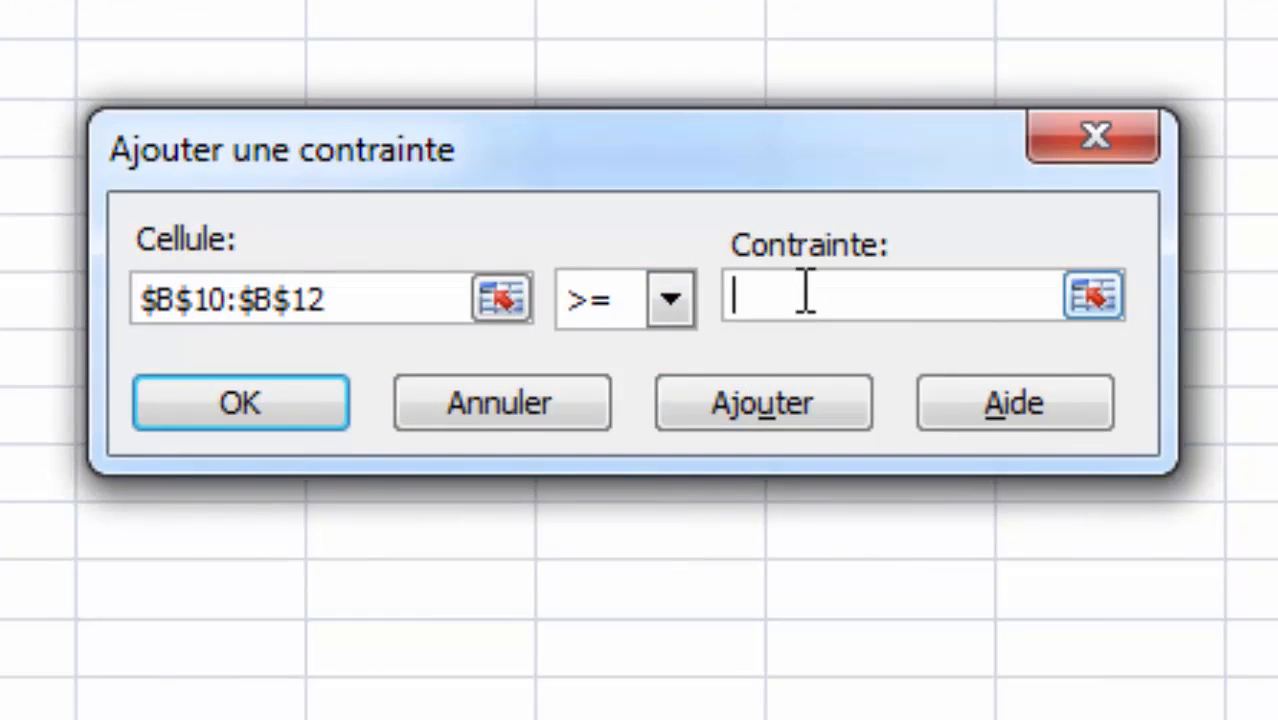
type("0")
left_click(740, 405)
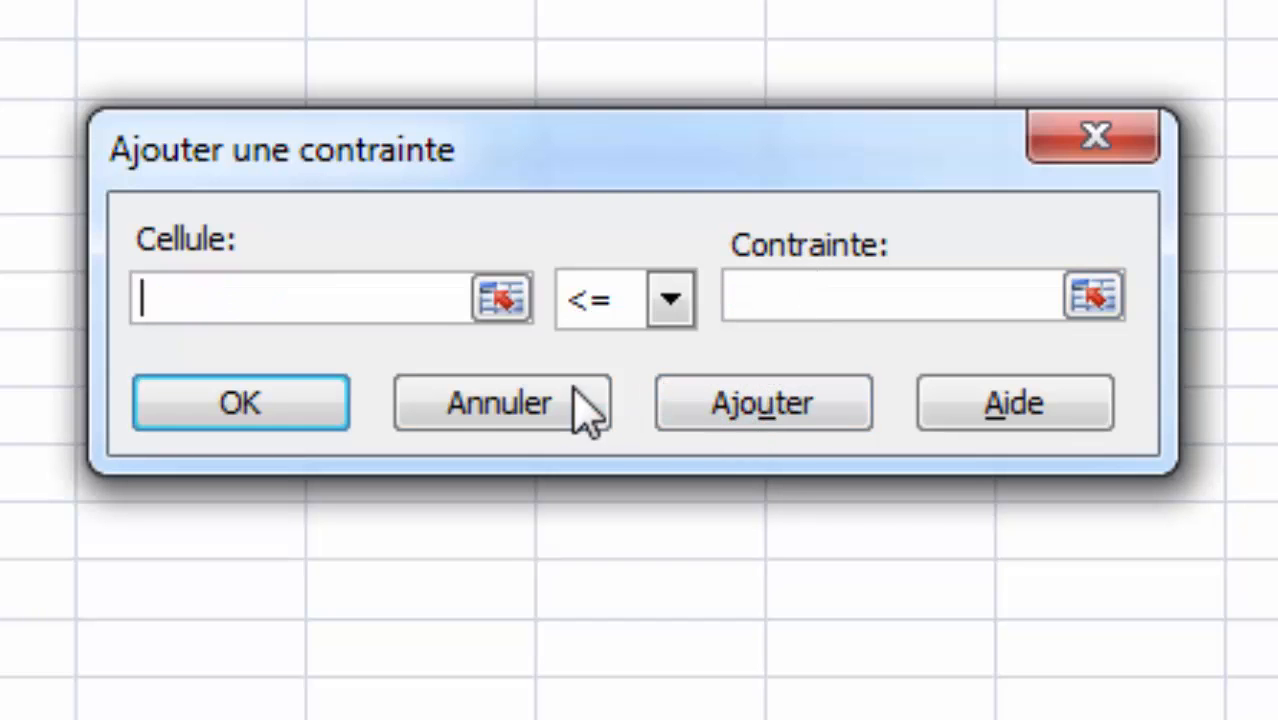
left_click(588, 410)
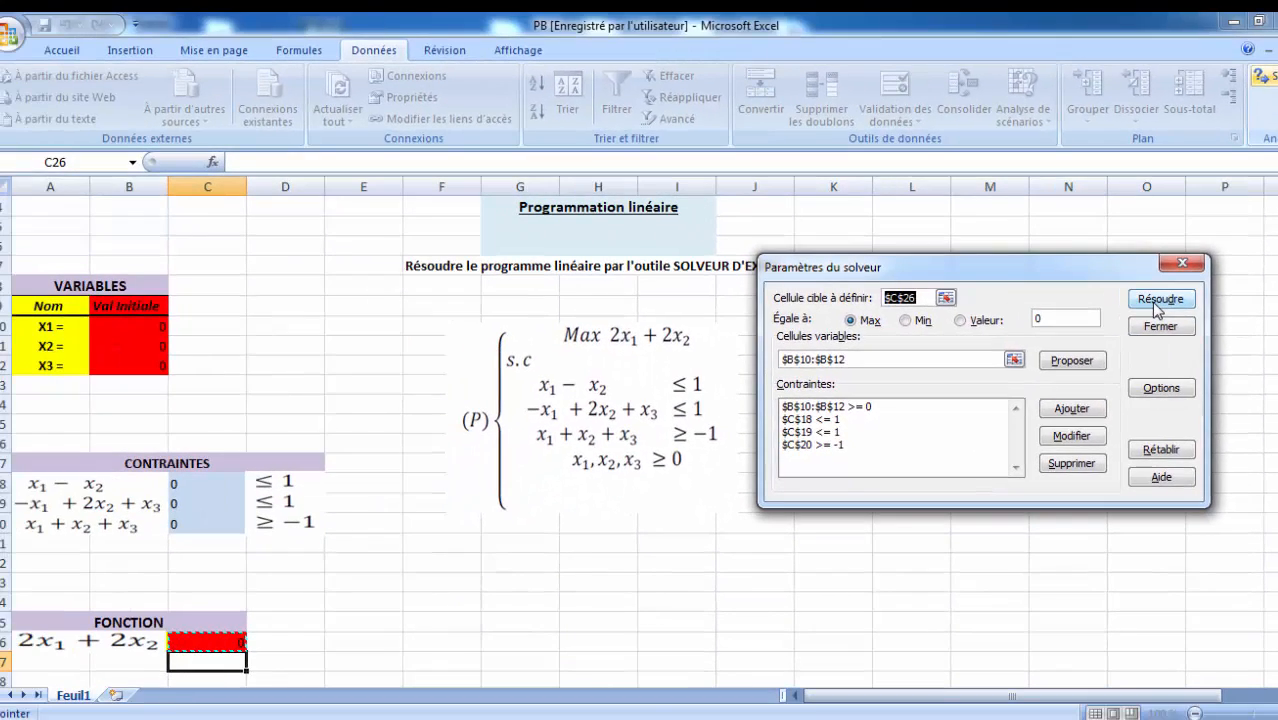
Step: Solve the linear program with the defined Solver parameters and keep the Solver solution in the worksheet
left_click(1158, 300)
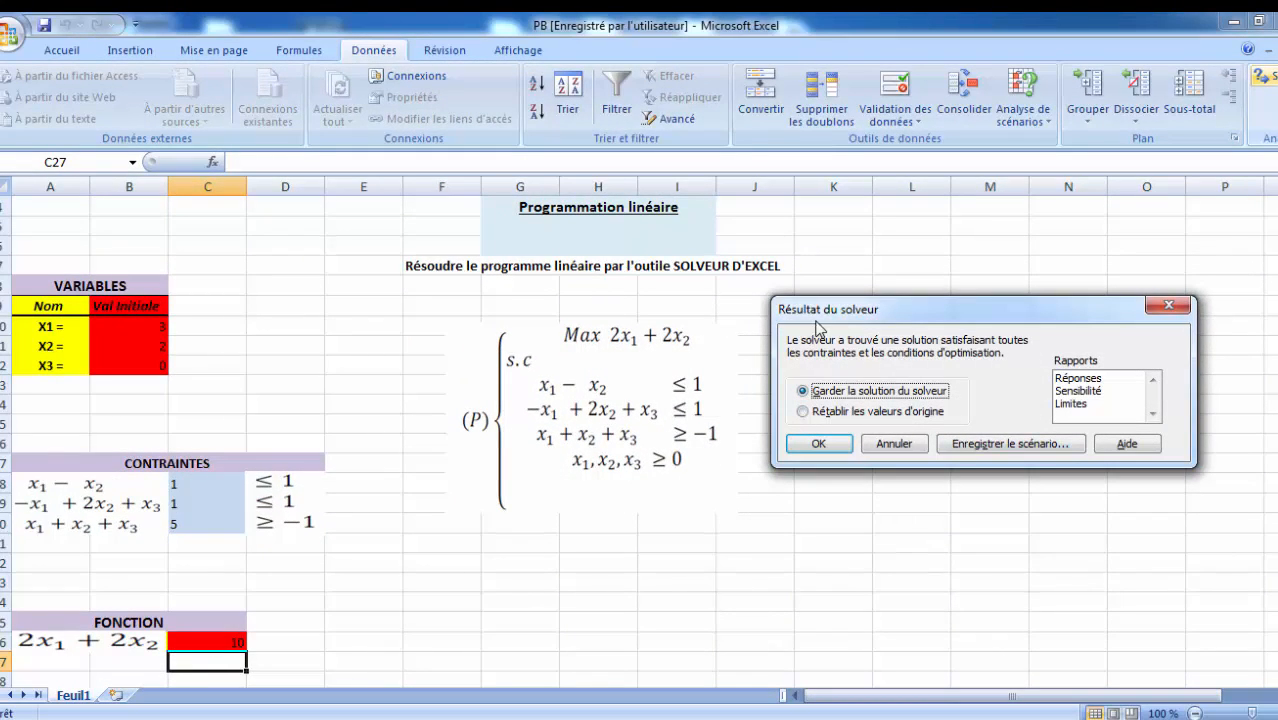
left_click_drag(819, 318, 825, 235)
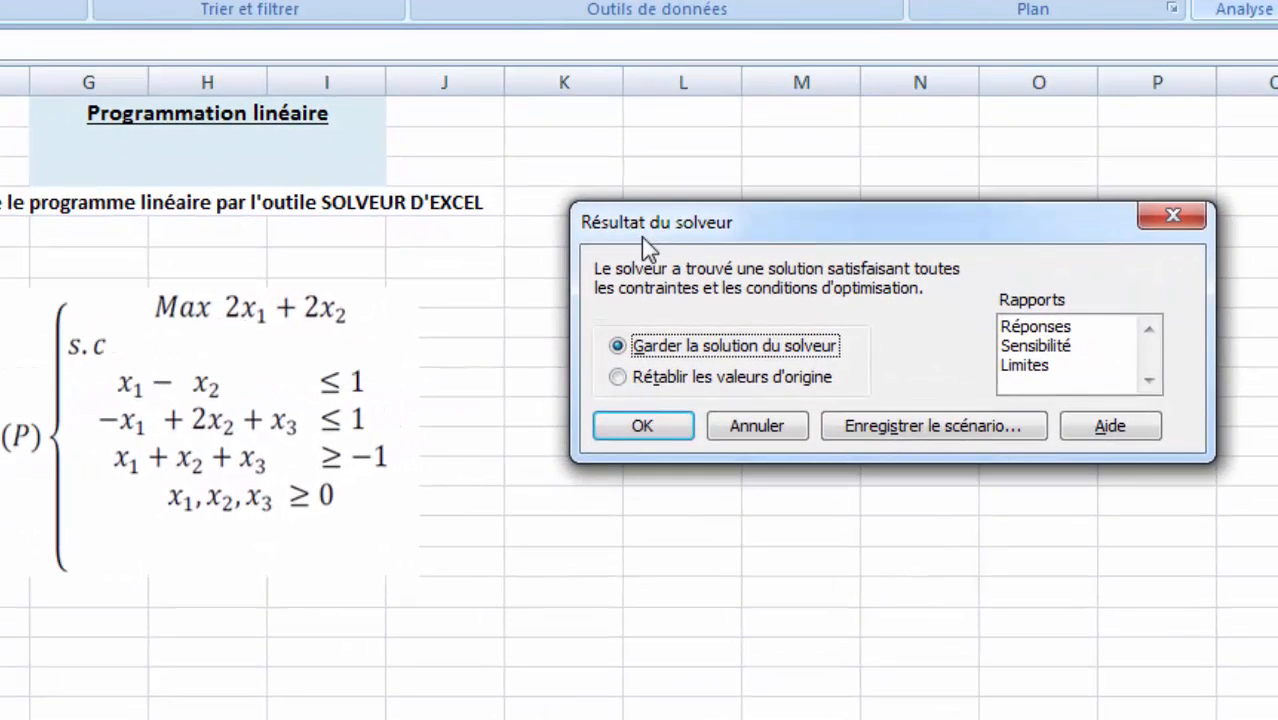
left_click_drag(551, 160, 548, 157)
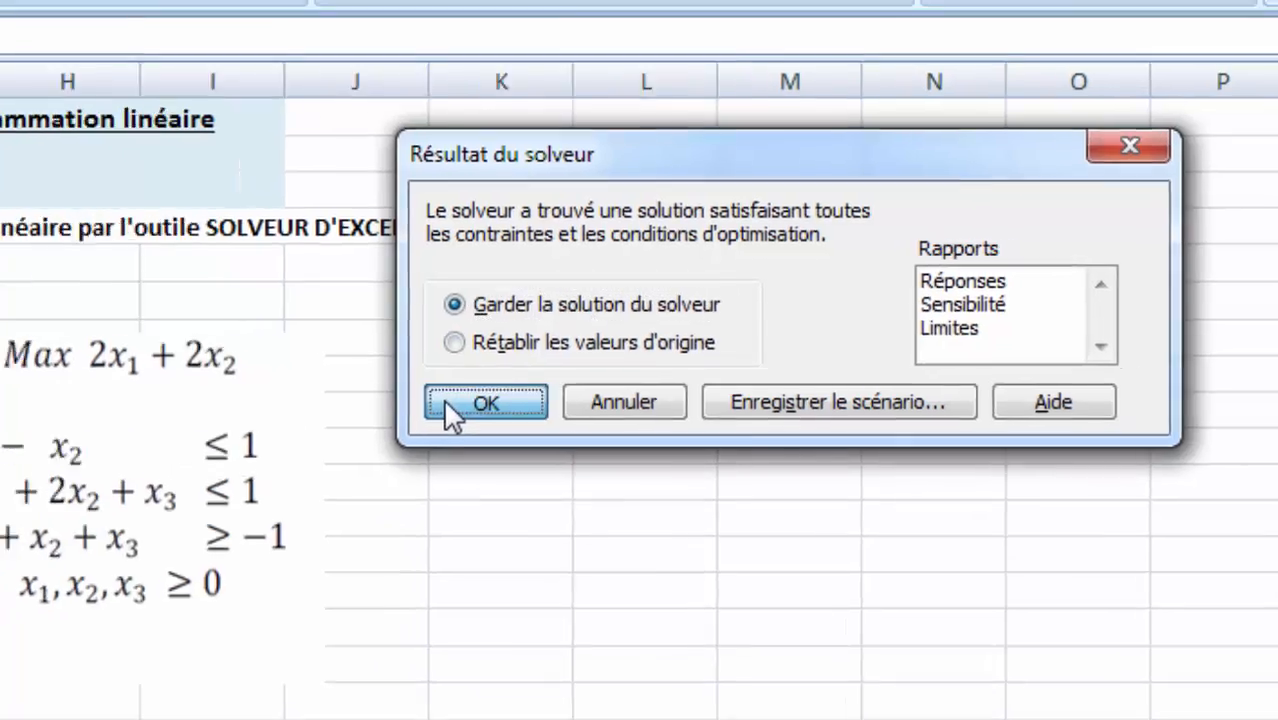
left_click(410, 406)
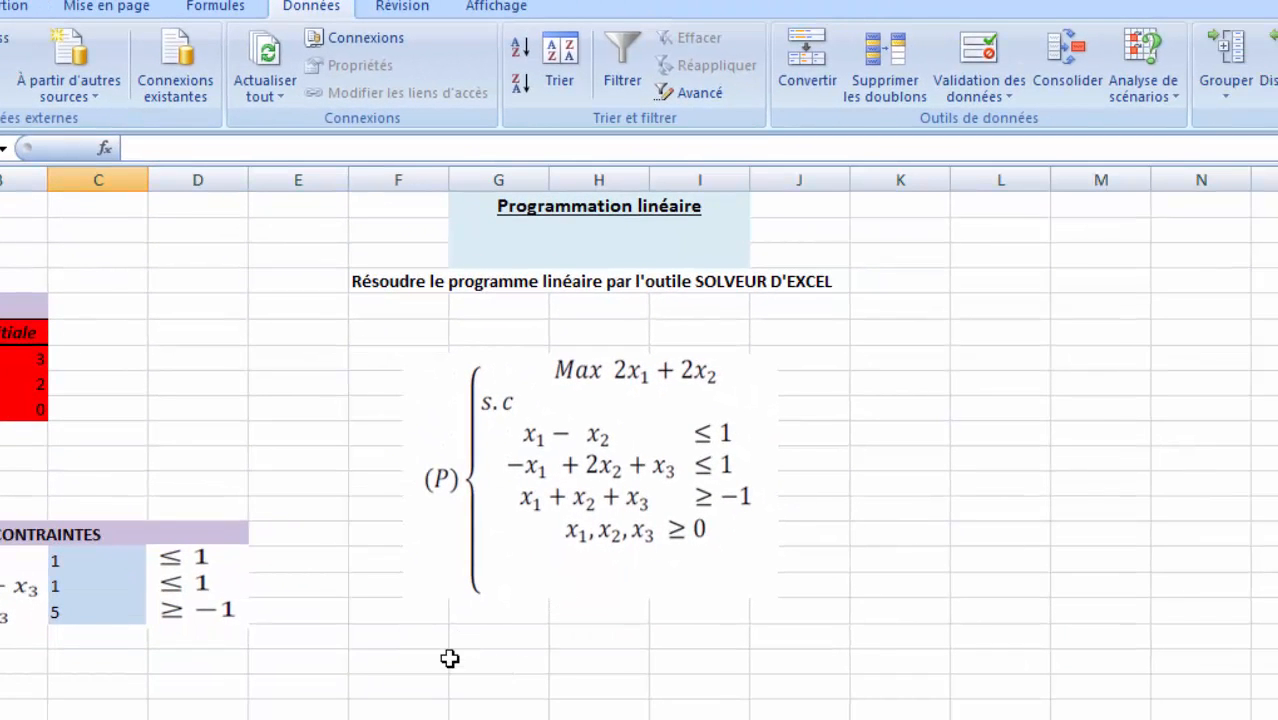
Step: Merge cells G22:I22 below the linear program's formulation into a single cell
left_click(451, 660)
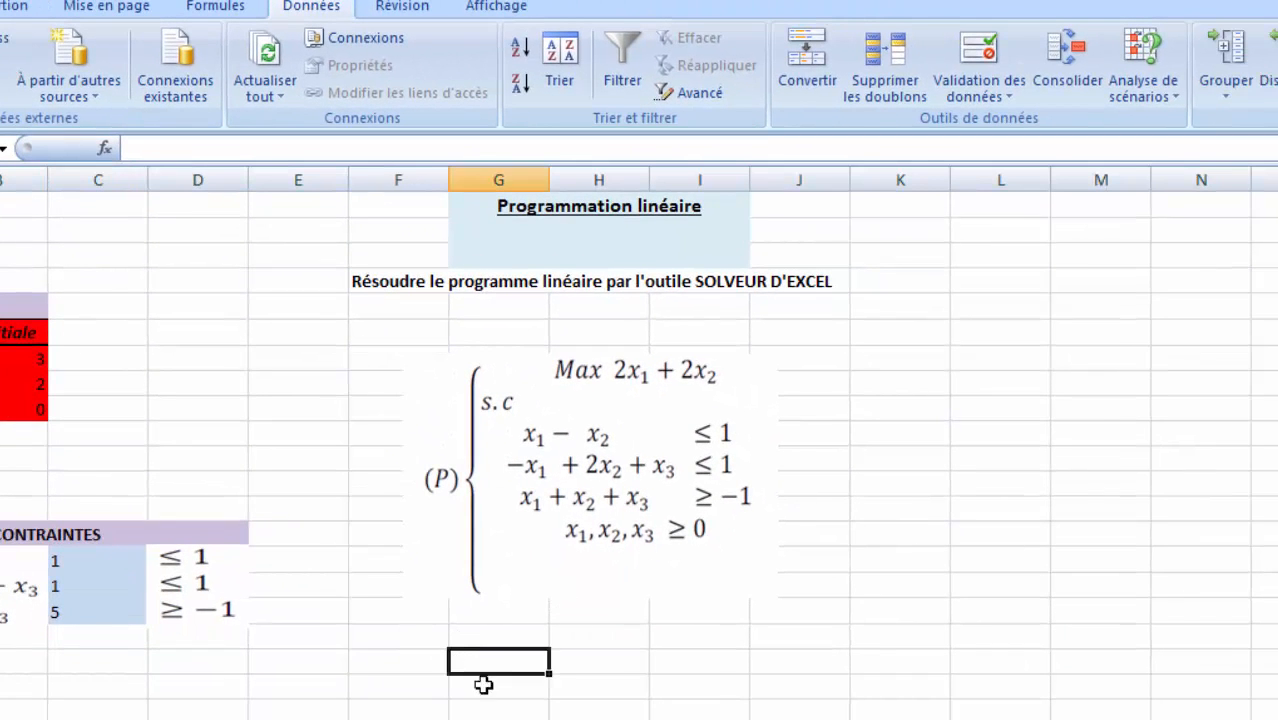
left_click_drag(533, 667, 656, 668)
right_click(651, 668)
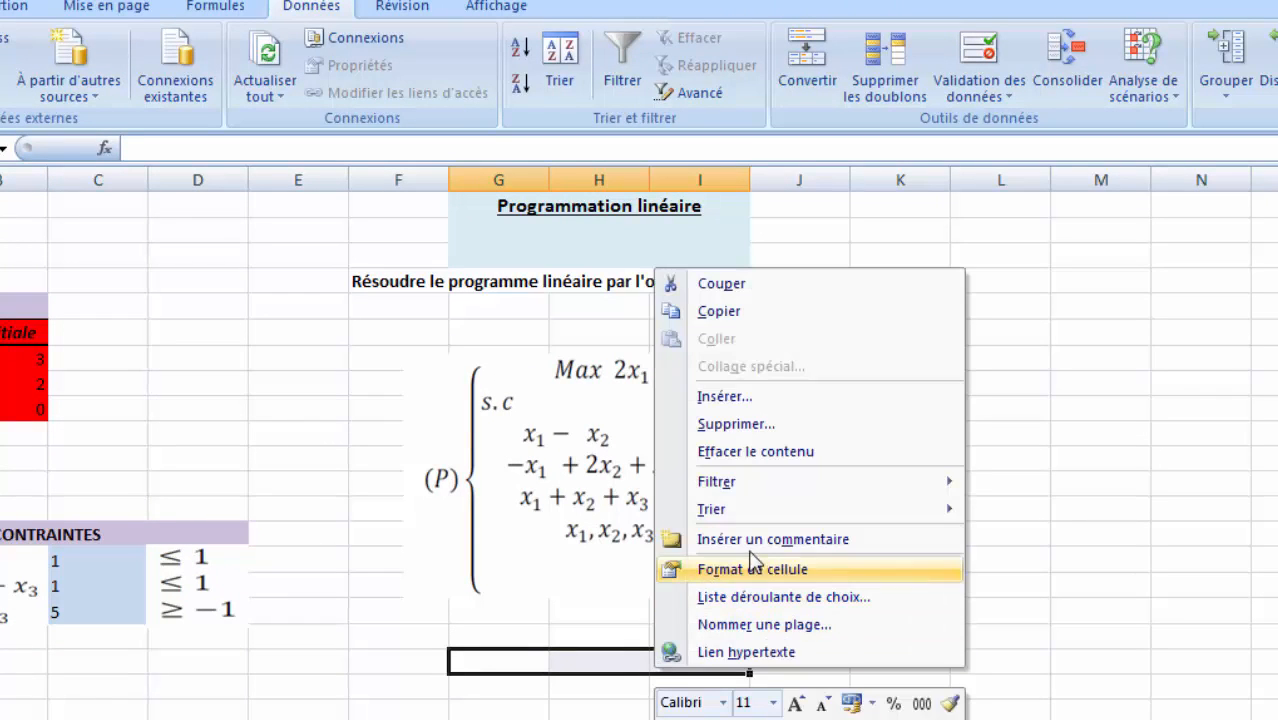
left_click(756, 569)
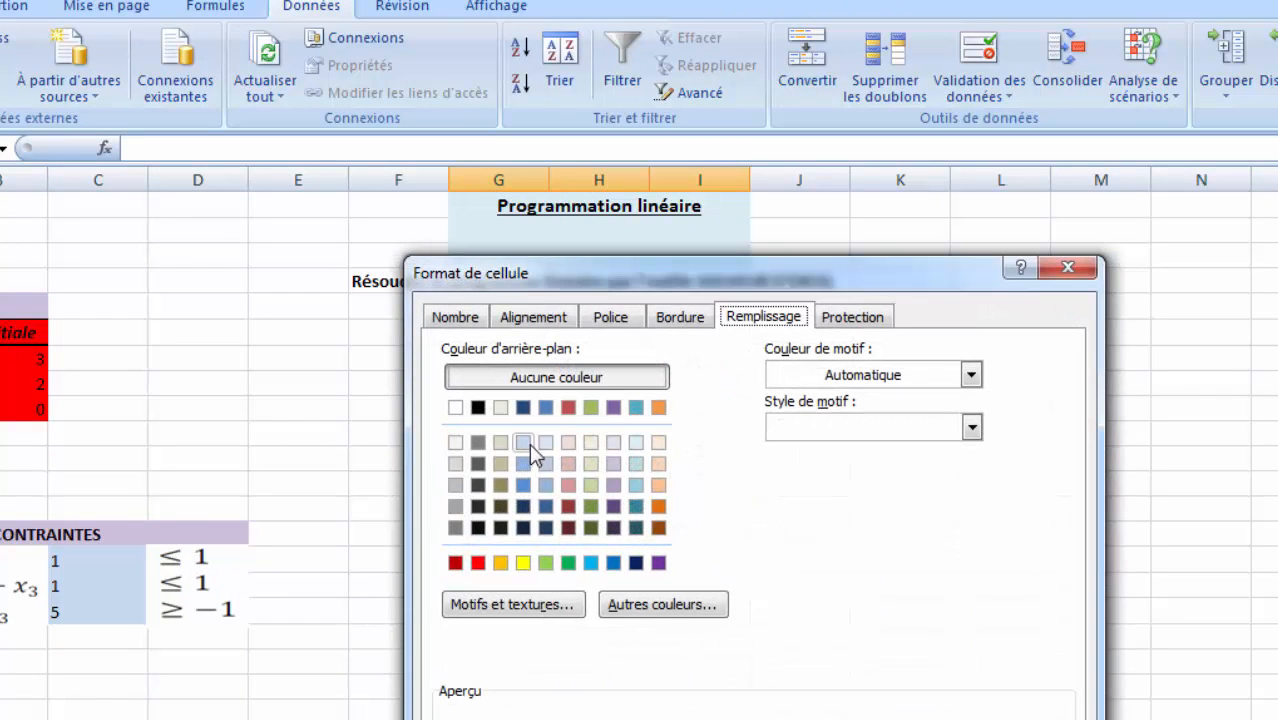
left_click(545, 320)
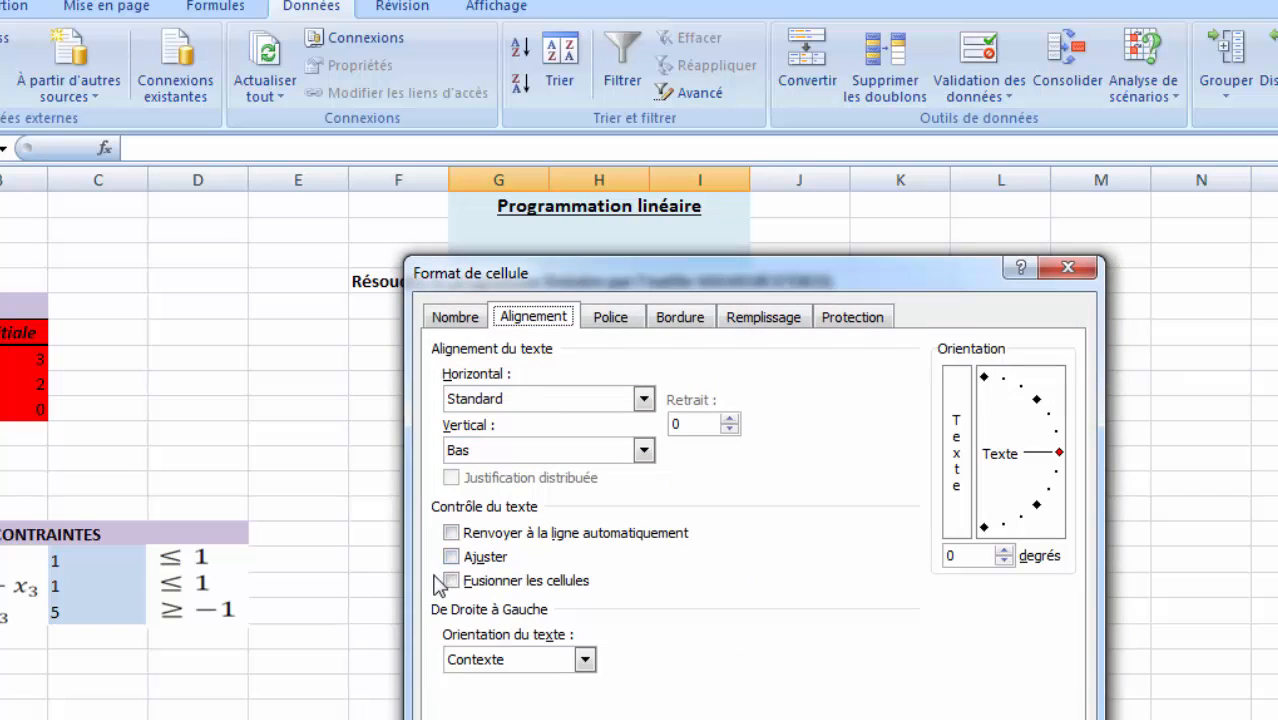
left_click(450, 581)
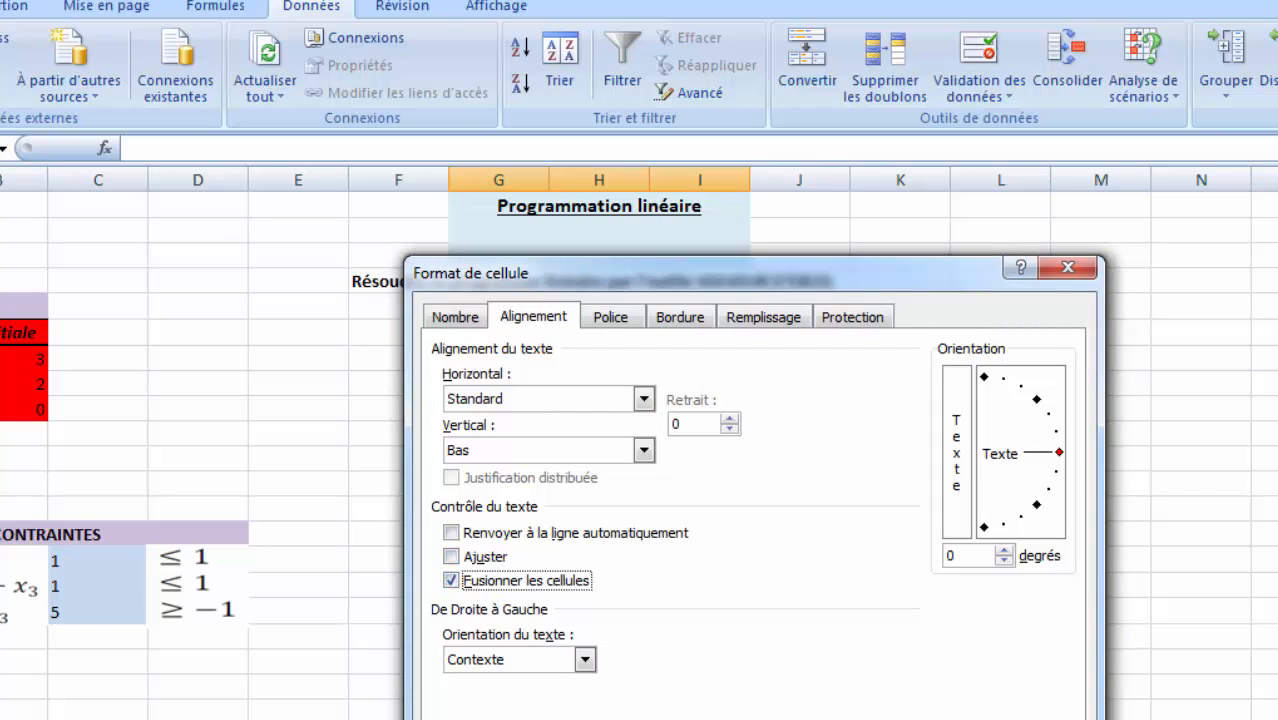
key("Return")
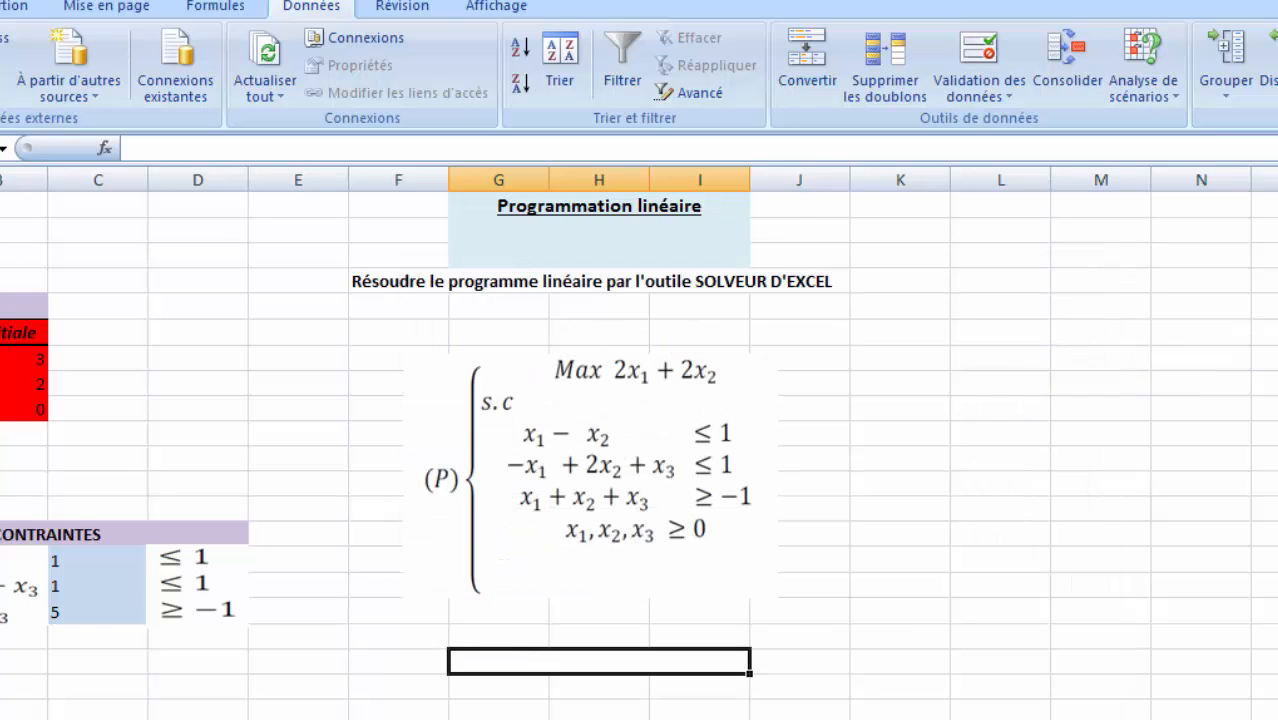
Step: Enter the optimal solution X*=(3;2;0) as text in the merged cell G22
double_click(484, 660)
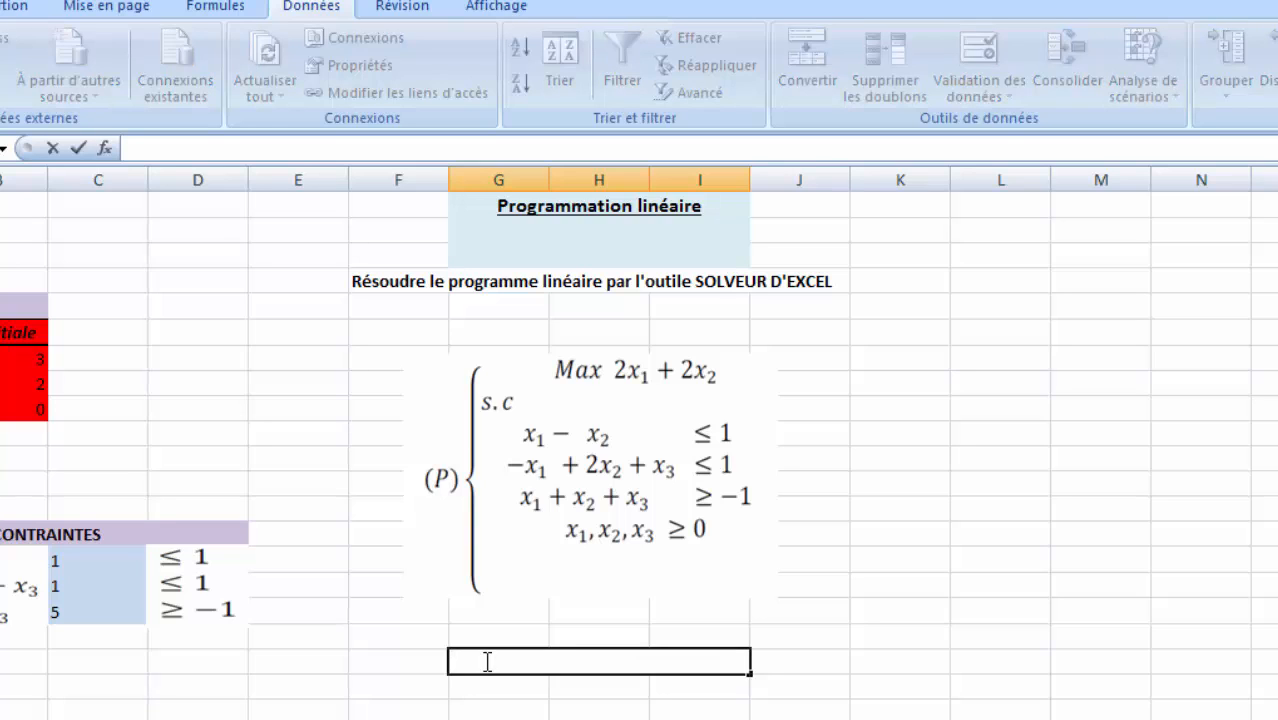
key("Tab")
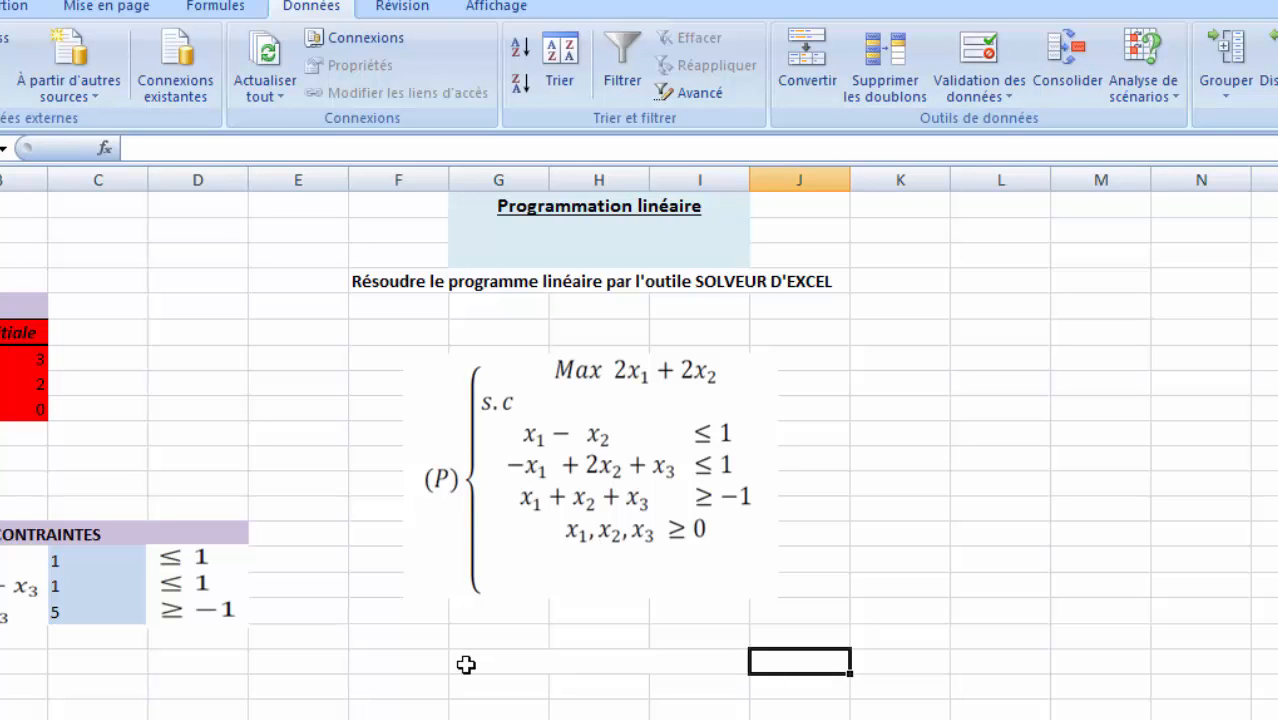
double_click(466, 664)
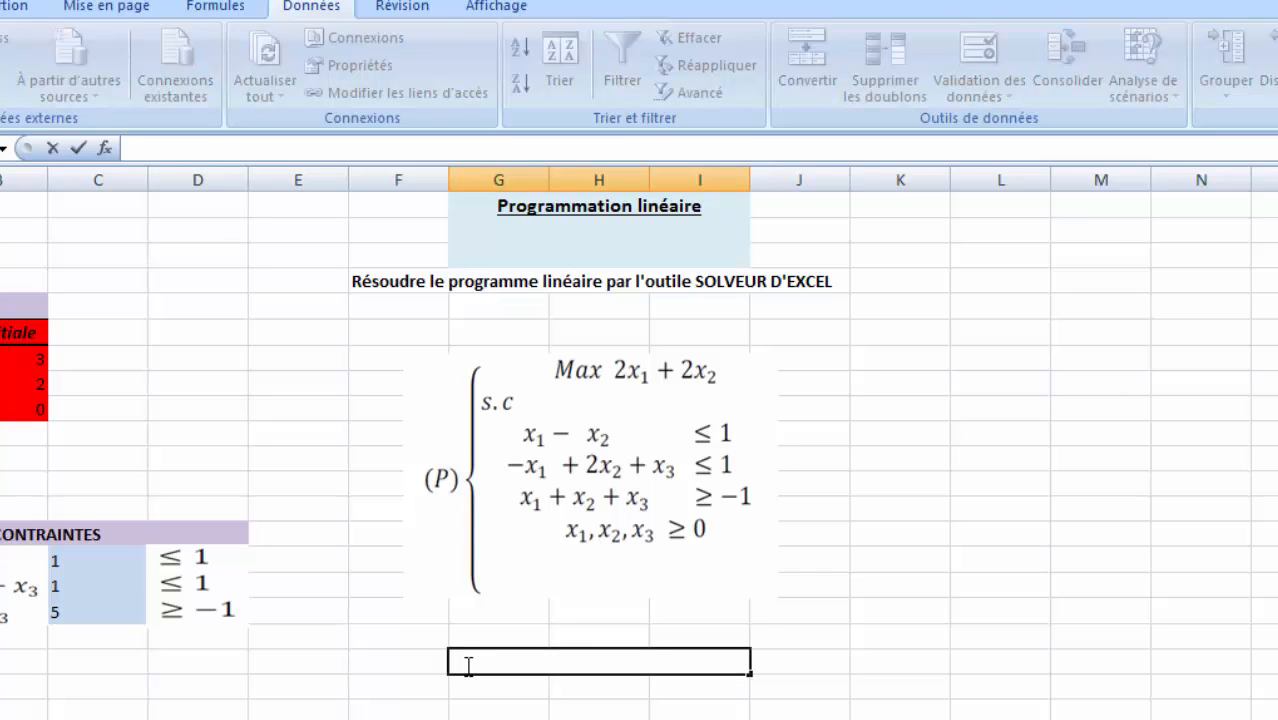
type("X")
type("*=(3")
type(";2")
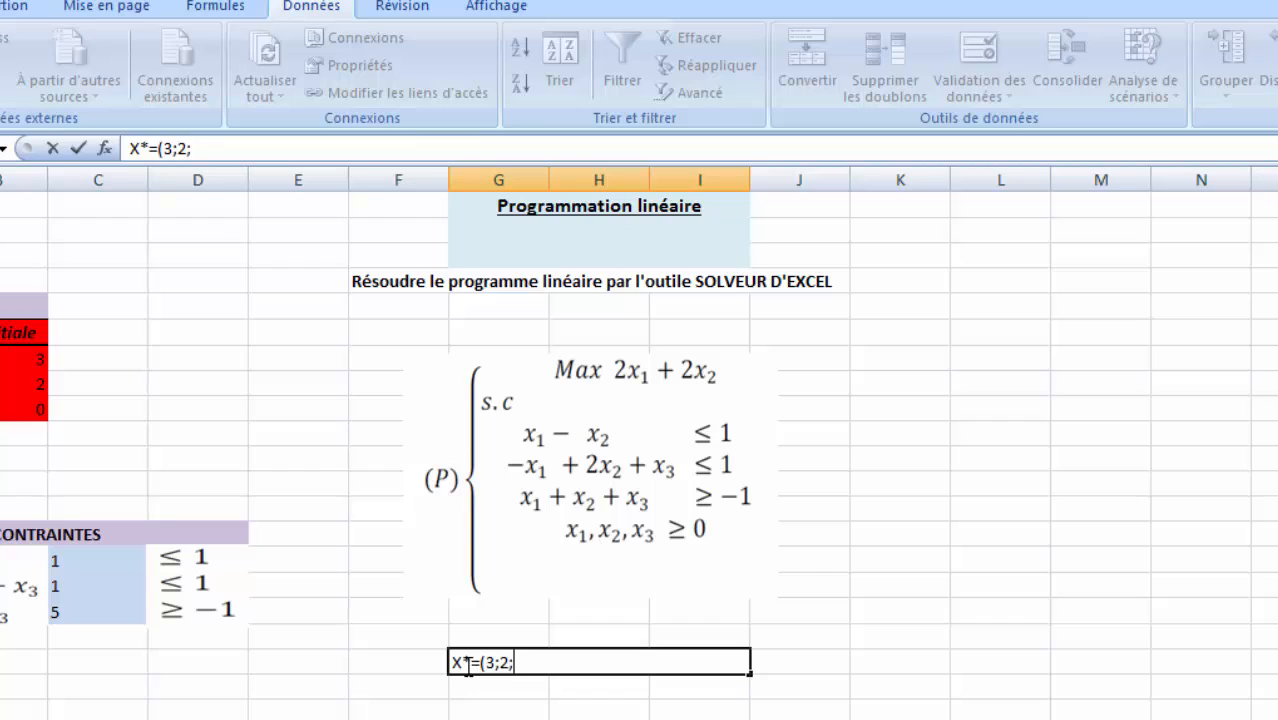
type(";0")
left_click(578, 708)
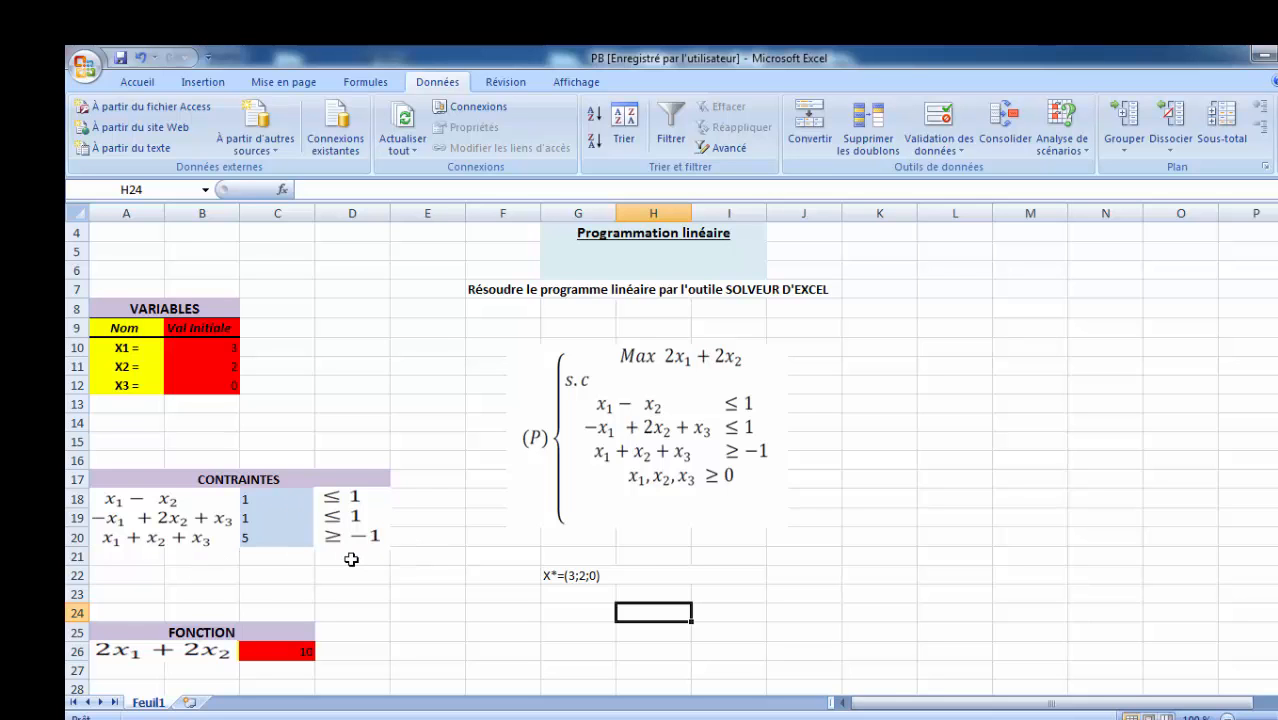
Step: Check the objective function's optimal value in cell C26 under FONCTION
scroll(345, 560, "down", 1)
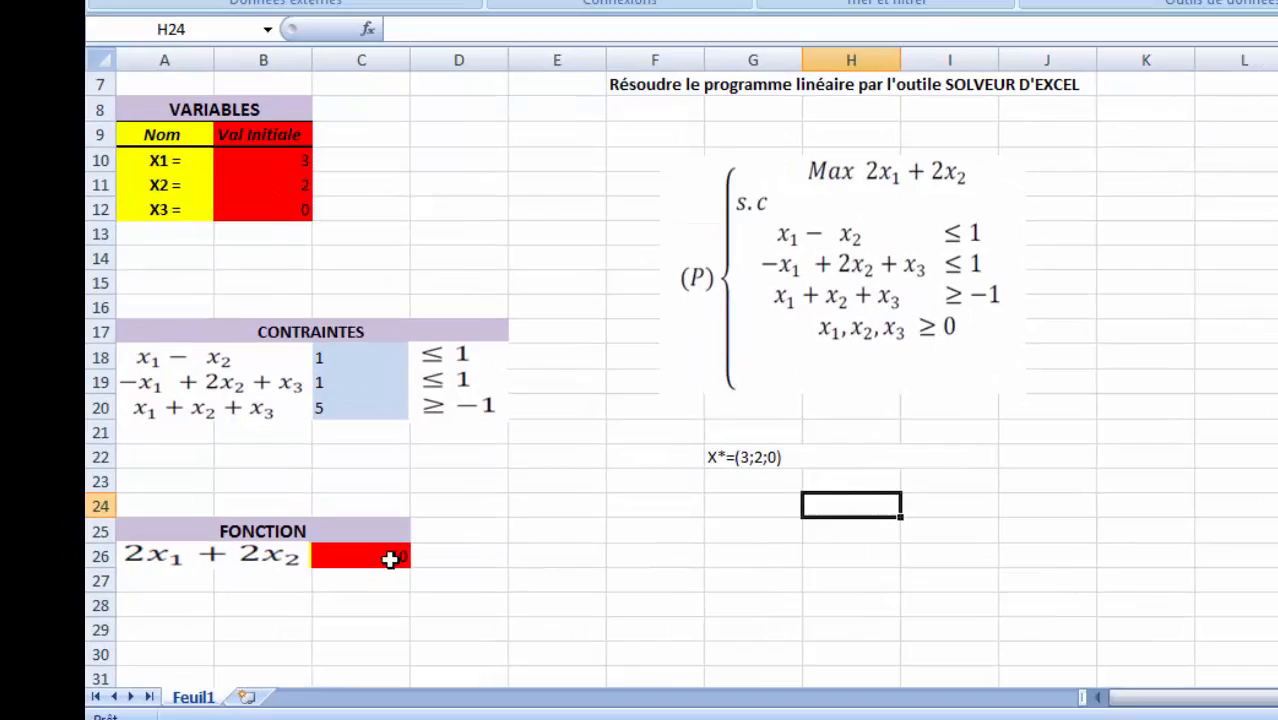
left_click(304, 593)
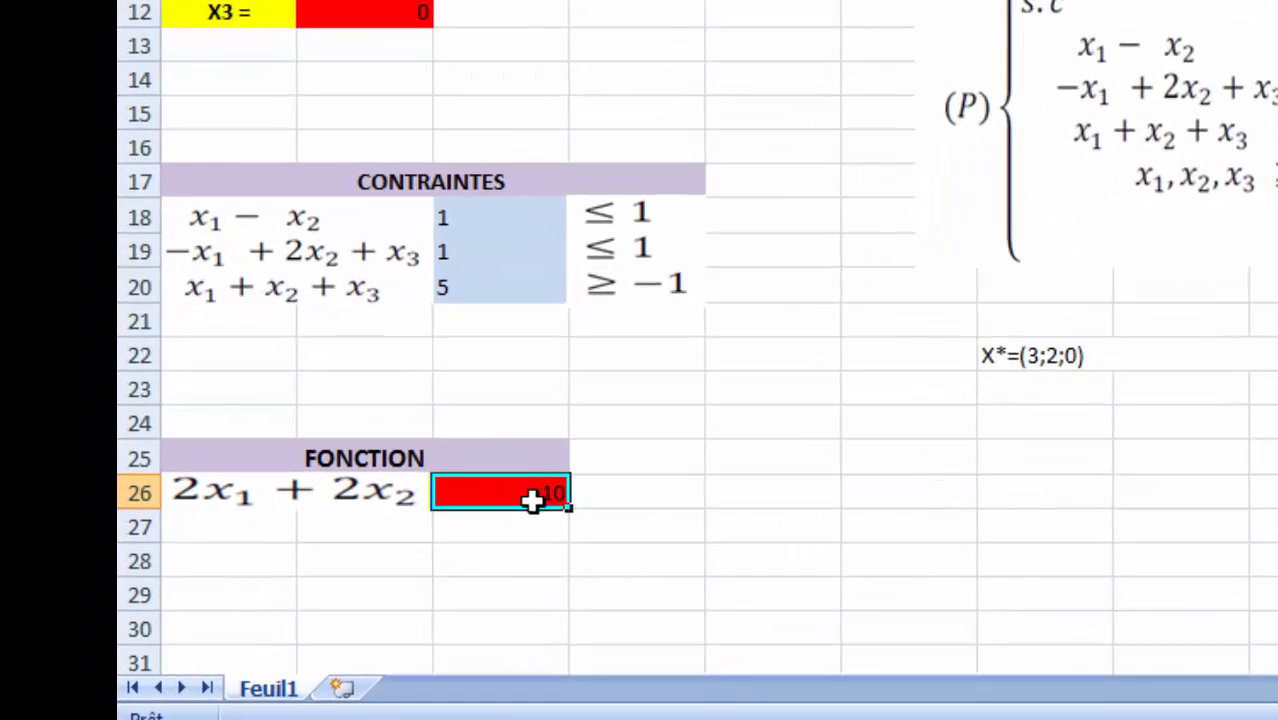
left_click(1073, 375)
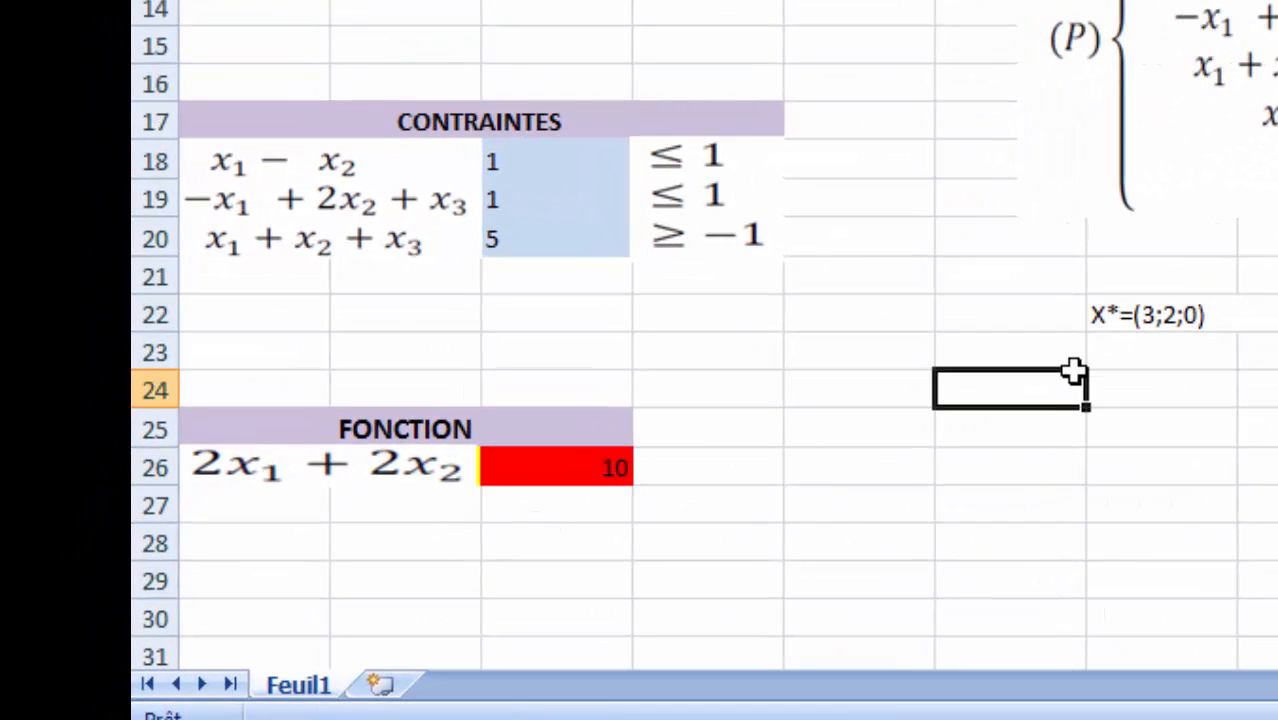